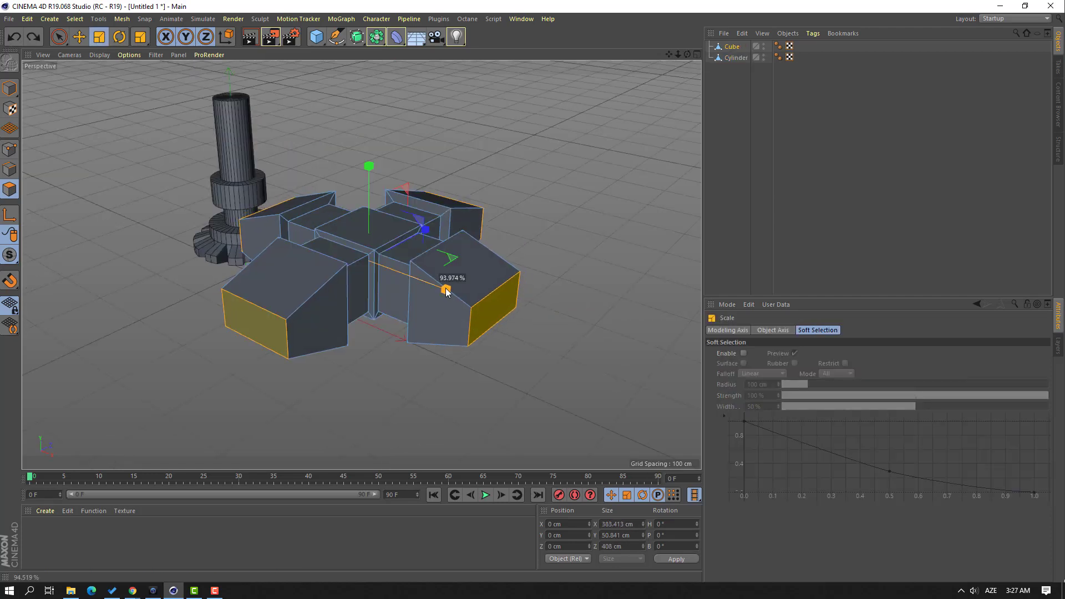
# - Scale the selected outer end faces of the cross-shaped Cube object
pyautogui.moveTo(444, 280); pyautogui.dragTo(501, 296)
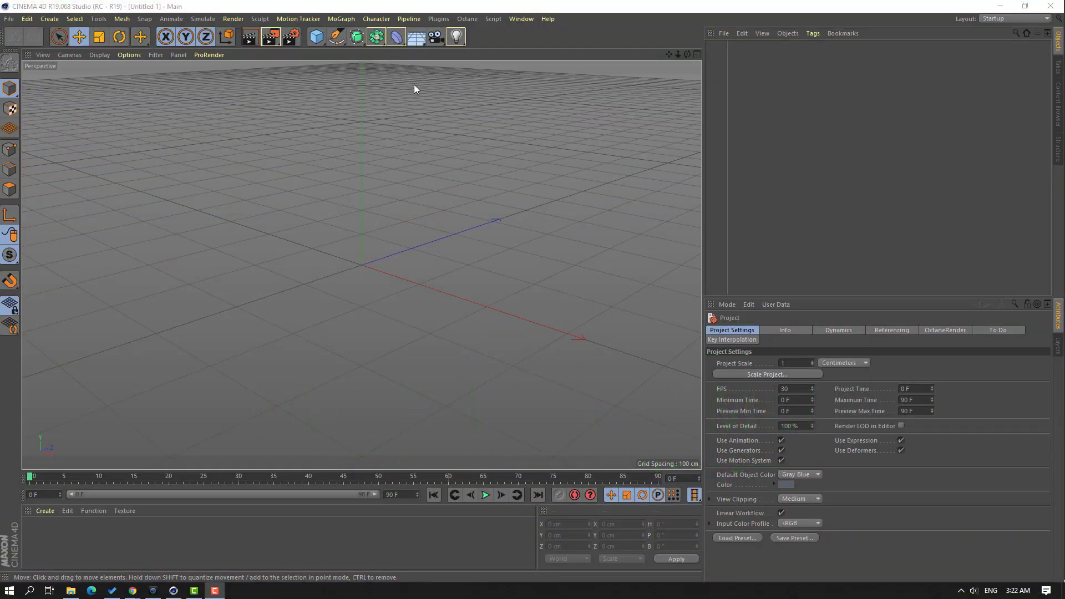
# - Add a cylinder primitive and shorten it to a height of about 54 cm
pyautogui.click(317, 39)
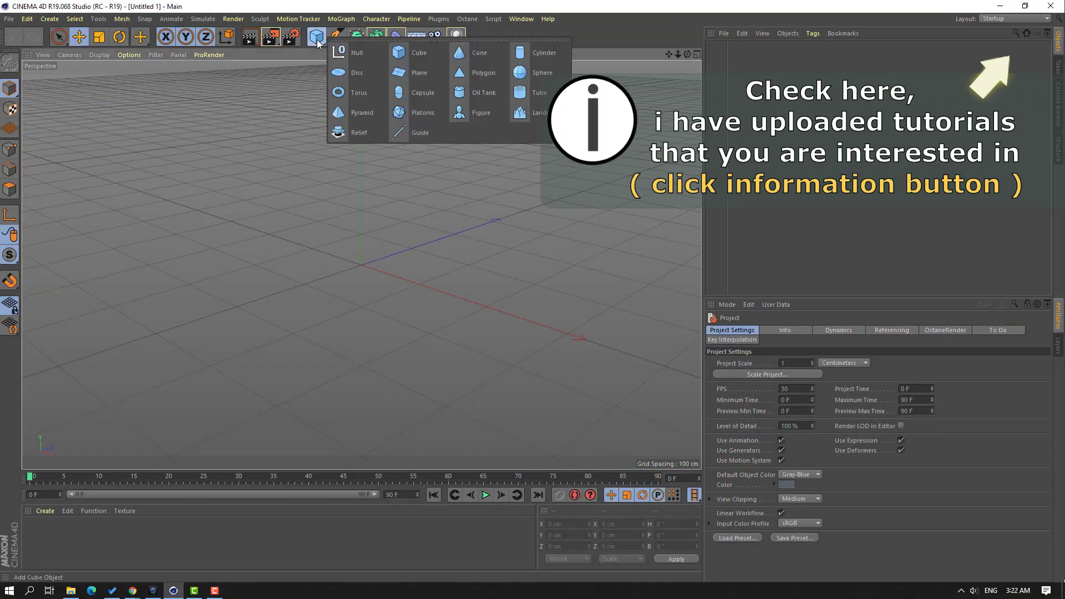
pyautogui.click(536, 52)
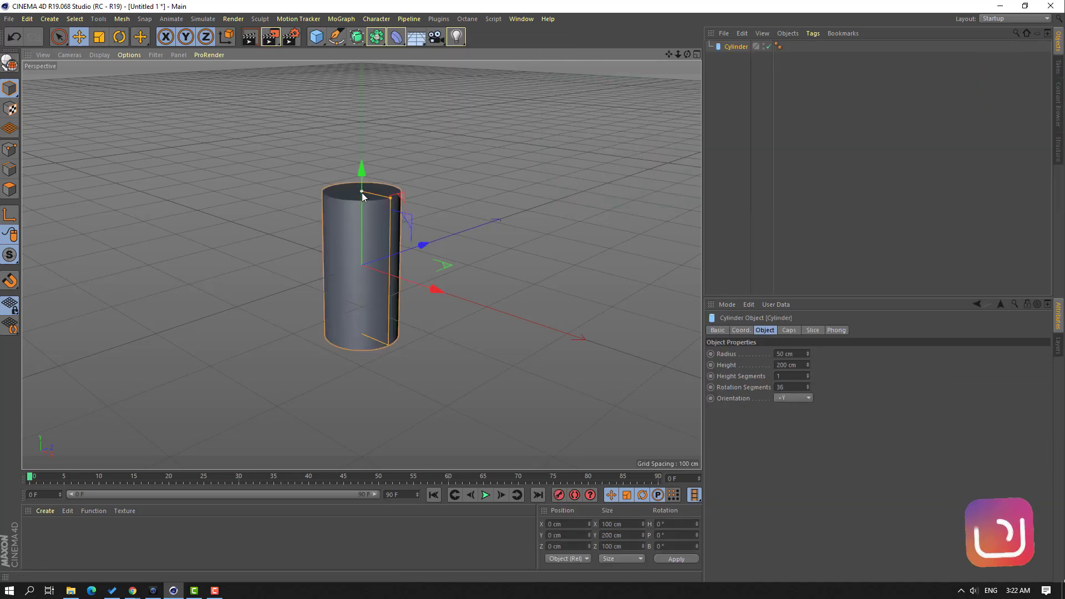
pyautogui.moveTo(361, 193); pyautogui.dragTo(358, 245)
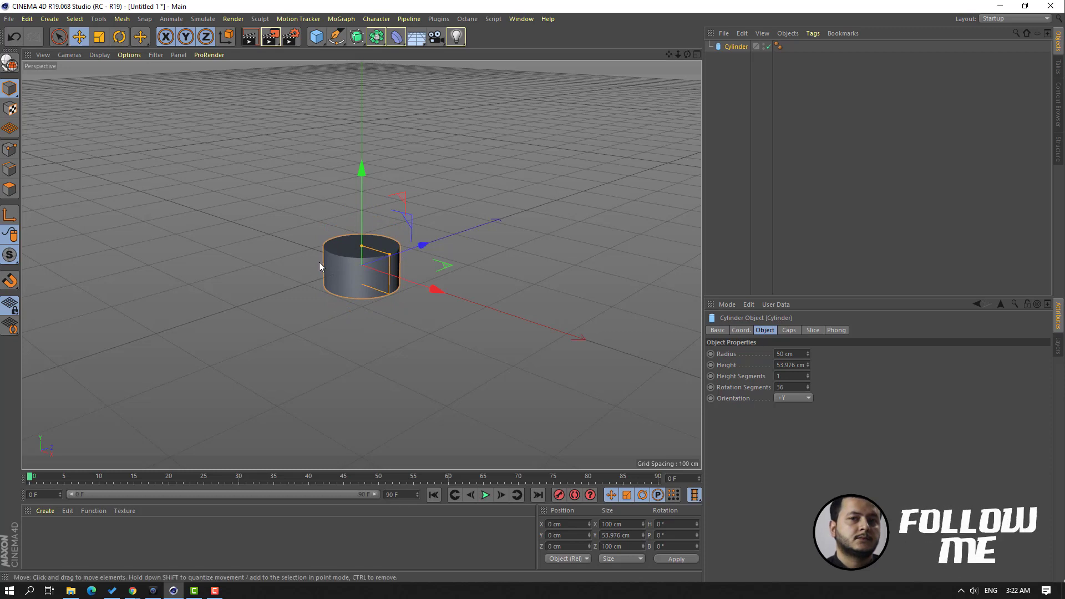
# - Display the viewport in Gouraud Shading (Lines) and raise the cylinder to about 54 cm on Y
pyautogui.click(99, 54)
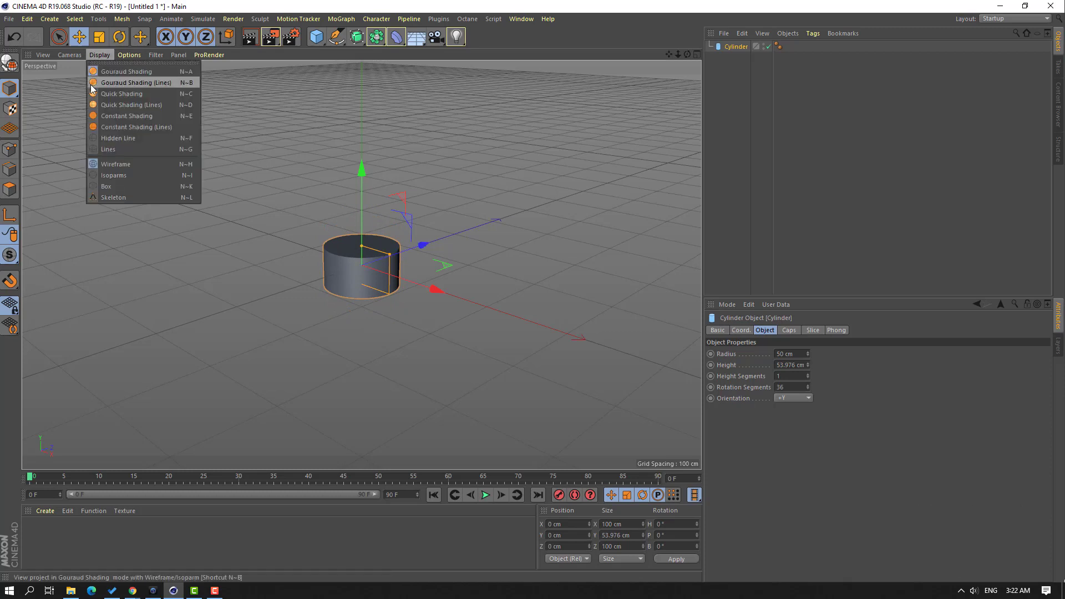
pyautogui.click(159, 84)
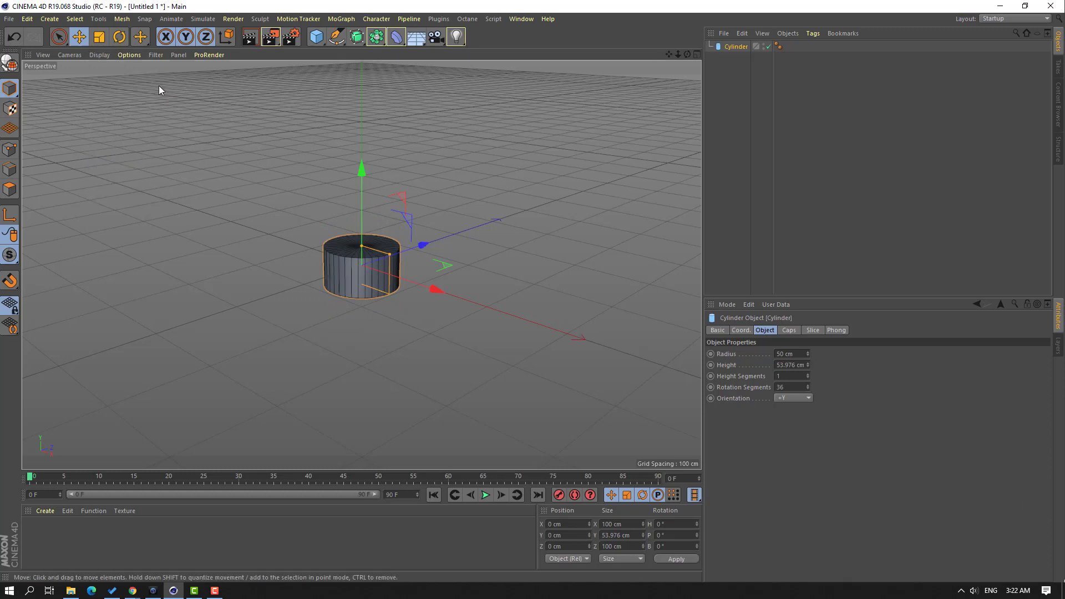
pyautogui.moveTo(359, 203); pyautogui.dragTo(367, 163)
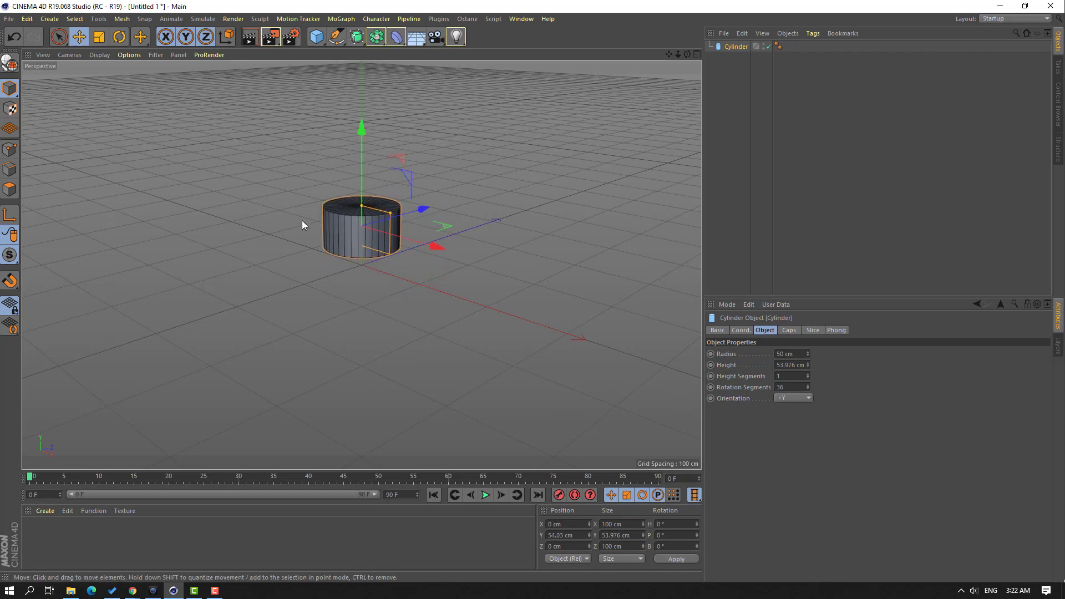
pyautogui.scroll(5, 302, 221)
pyautogui.scroll(2, 368, 193)
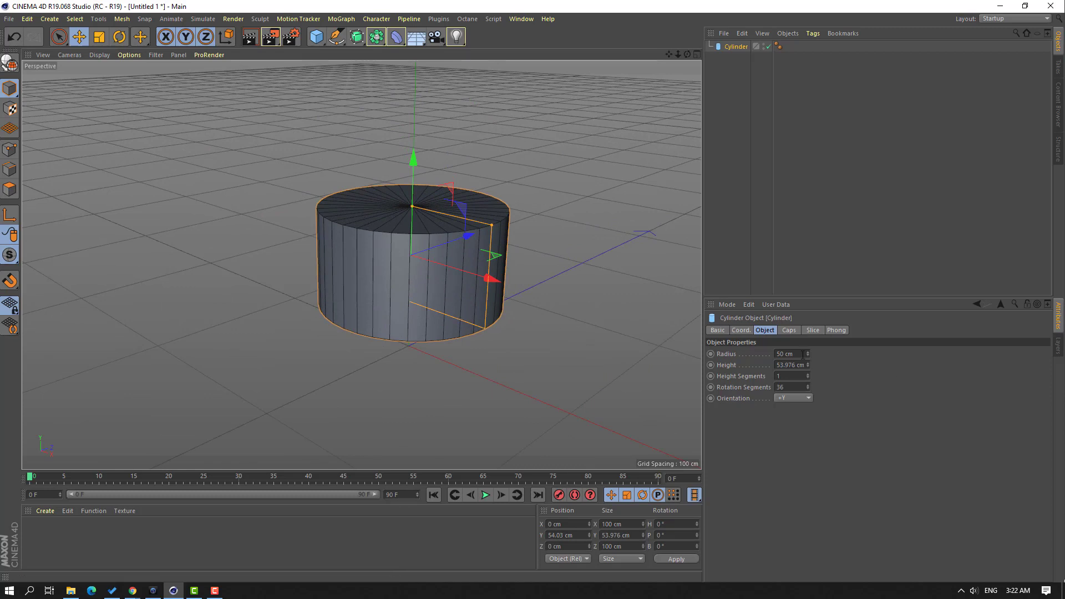
# - Reduce the cylinder's height to about 29 cm and convert it to an editable object in polygon mode
pyautogui.moveTo(806, 365); pyautogui.dragTo(806, 382)
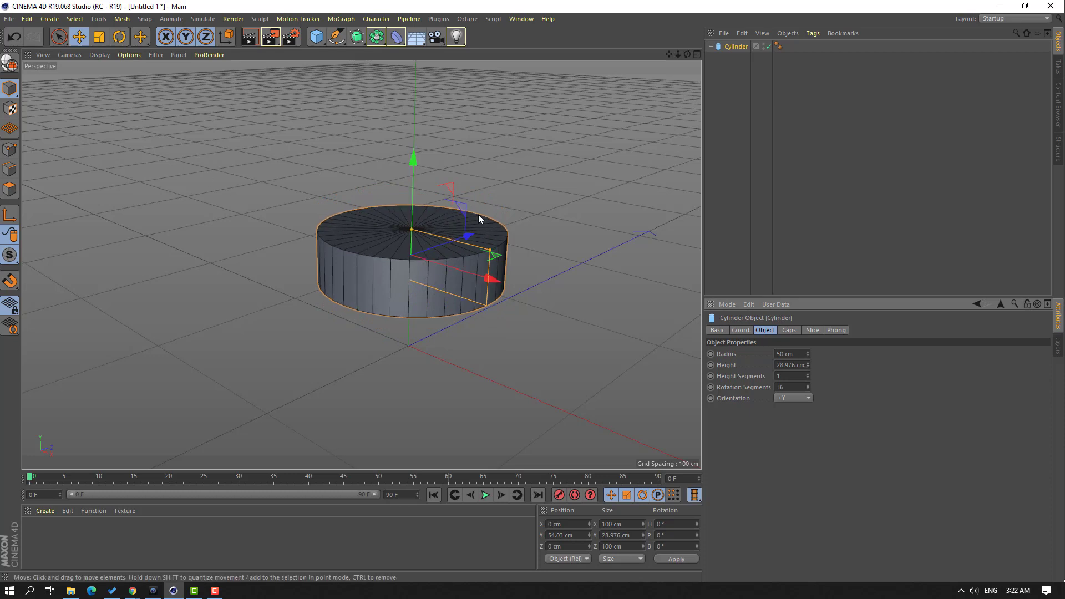
pyautogui.click(9, 66)
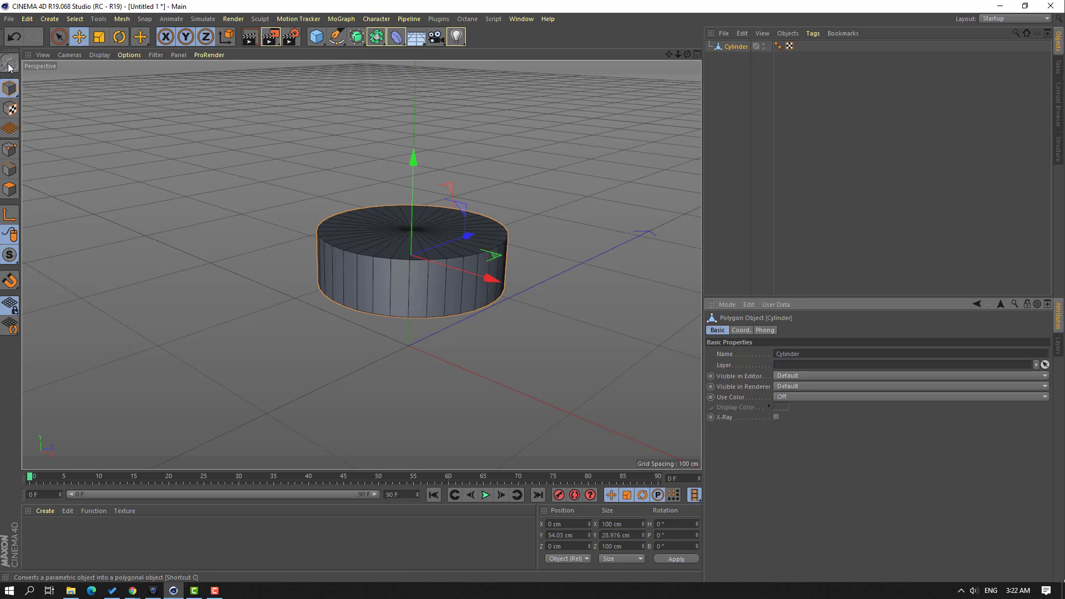
pyautogui.click(10, 191)
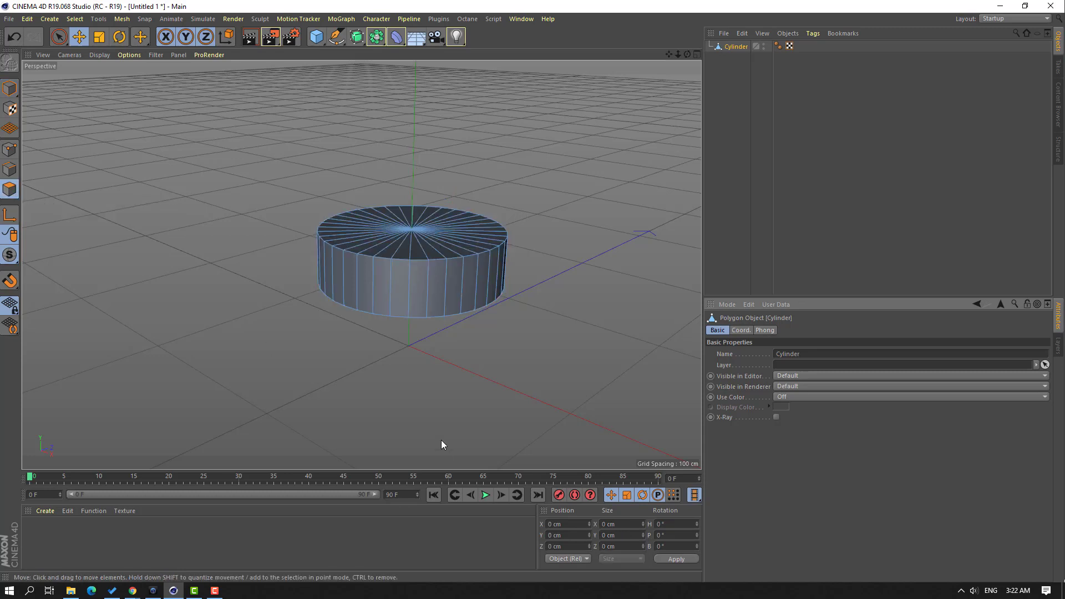
# - Select pairs of side polygons all around the cylinder, leaving one polygon between pairs, and extrude them 27 cm outward as gear teeth
pyautogui.click(397, 285)
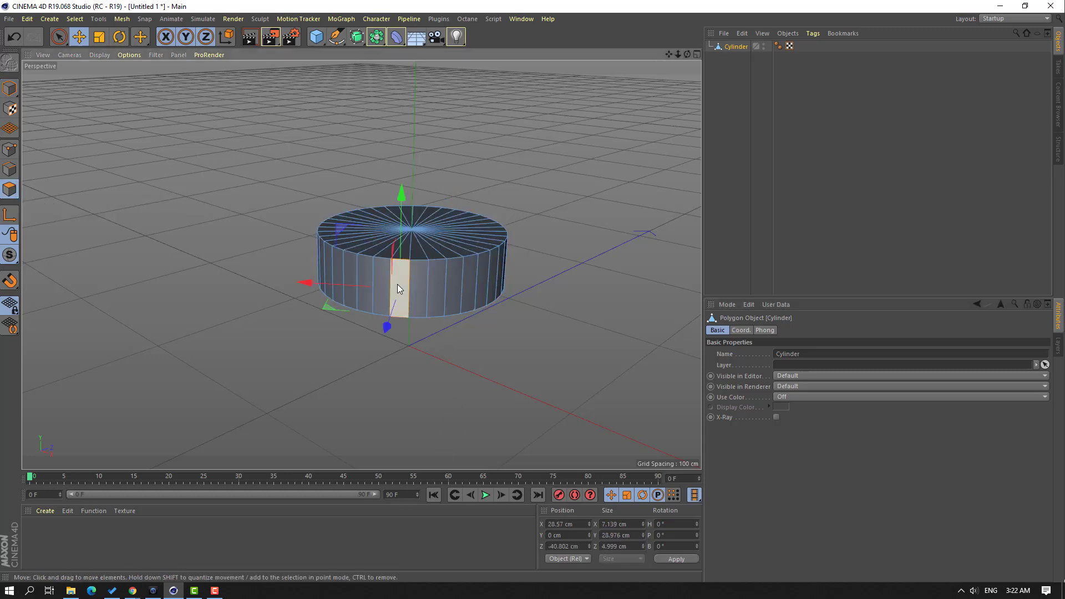
pyautogui.keyDown('shift'); pyautogui.click(420, 280); pyautogui.keyUp('shift')
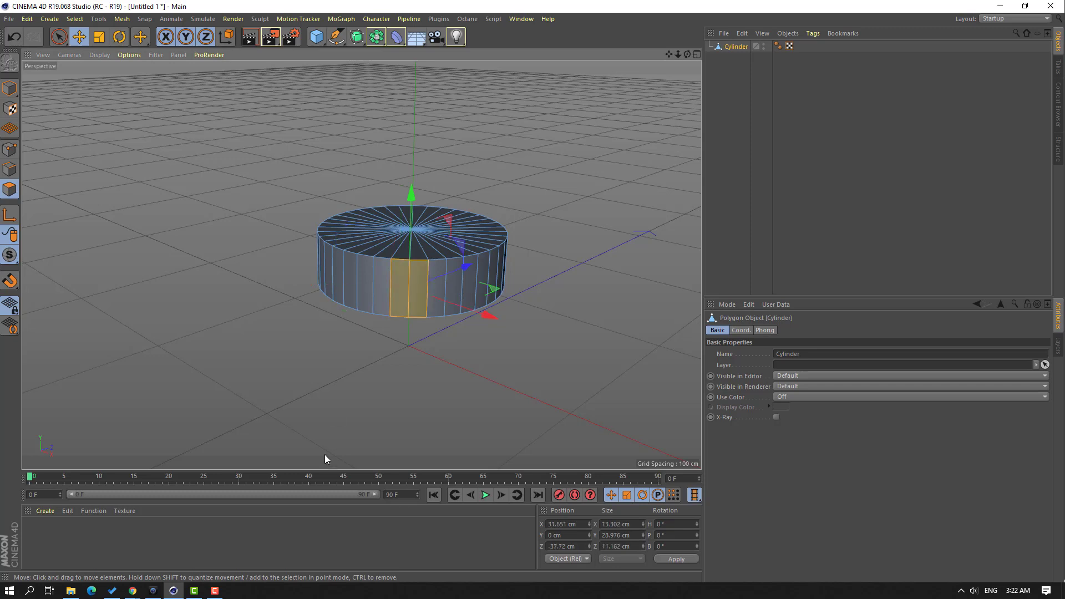
pyautogui.scroll(3, 491, 286)
pyautogui.keyDown('alt'); pyautogui.moveTo(540, 306); pyautogui.dragTo(461, 294); pyautogui.keyUp('alt')
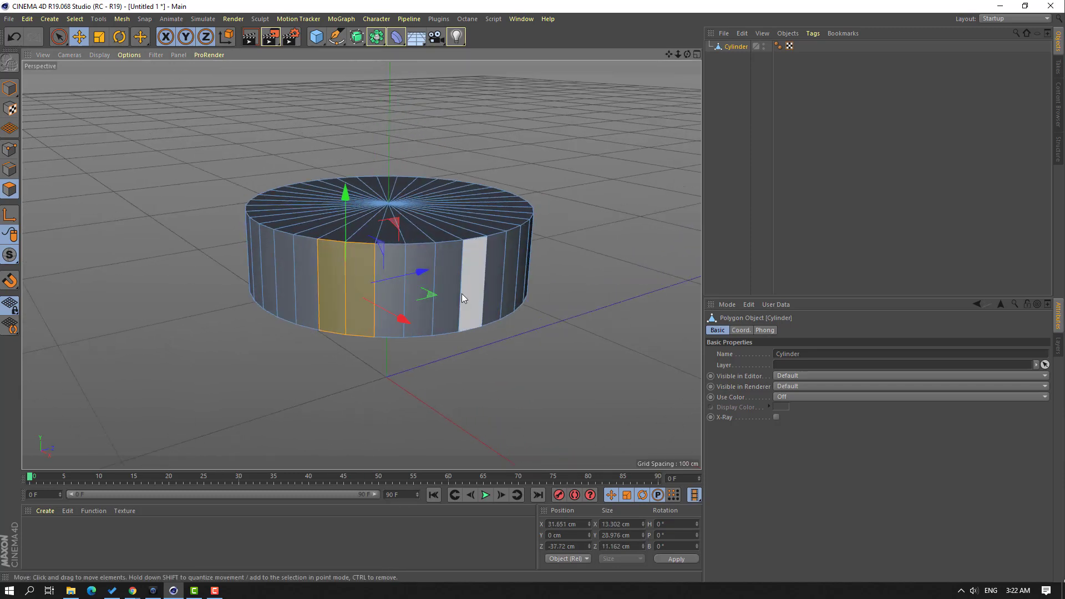
pyautogui.keyDown('shift'); pyautogui.click(418, 254); pyautogui.keyUp('shift')
pyautogui.keyDown('shift'); pyautogui.click(445, 258); pyautogui.keyUp('shift')
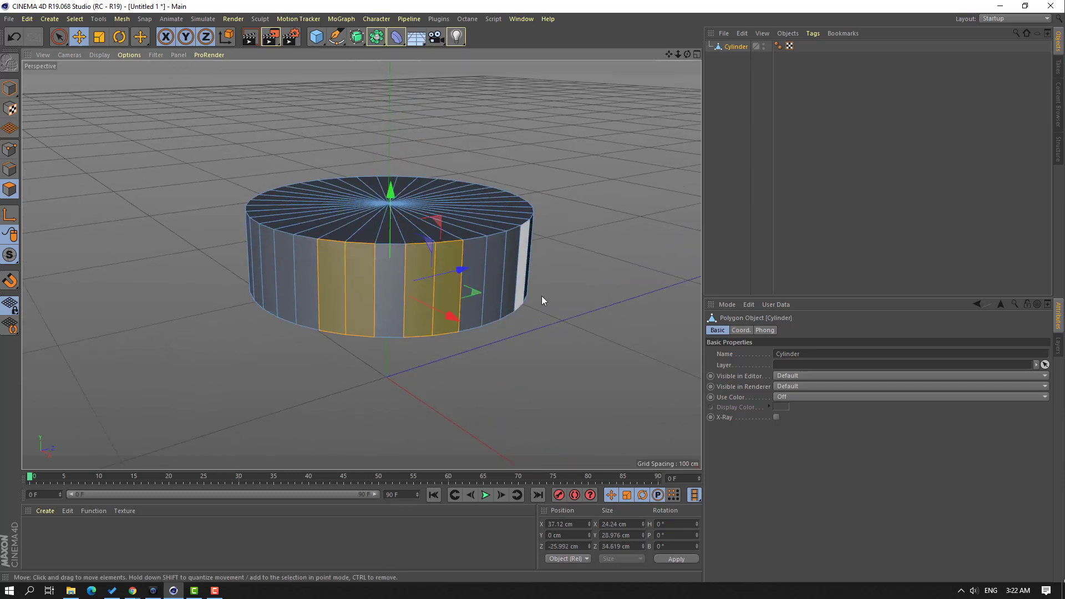
pyautogui.keyDown('alt'); pyautogui.moveTo(541, 295); pyautogui.dragTo(482, 295); pyautogui.keyUp('alt')
pyautogui.keyDown('shift'); pyautogui.click(458, 278); pyautogui.keyUp('shift')
pyautogui.keyDown('shift'); pyautogui.click(483, 278); pyautogui.keyUp('shift')
pyautogui.scroll(-2, 528, 300)
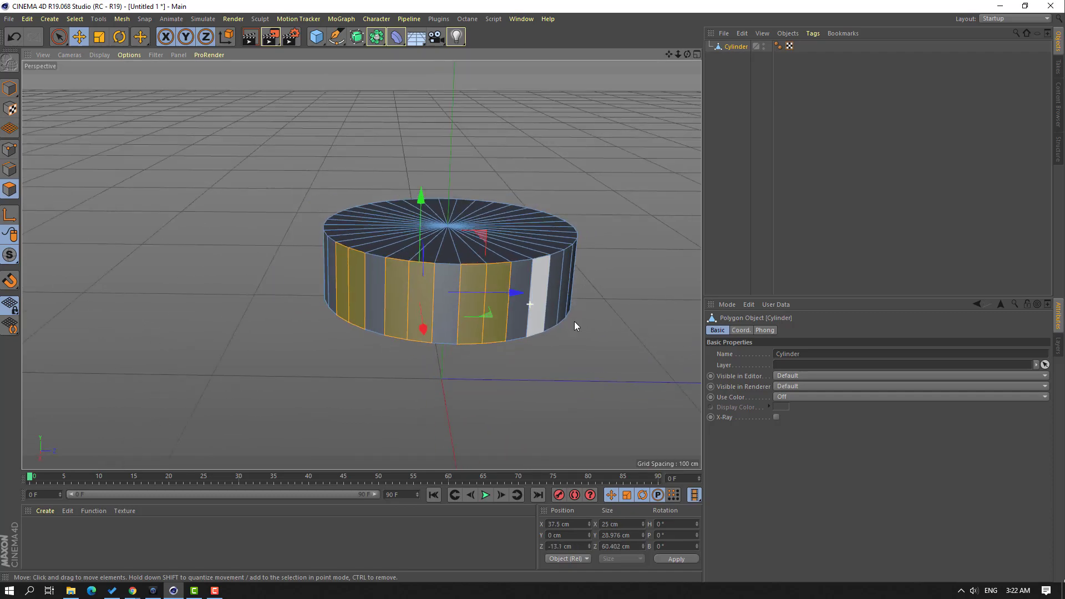
pyautogui.keyDown('alt'); pyautogui.moveTo(574, 321); pyautogui.dragTo(428, 290); pyautogui.keyUp('alt')
pyautogui.keyDown('shift'); pyautogui.click(405, 290); pyautogui.keyUp('shift')
pyautogui.keyDown('shift'); pyautogui.click(428, 291); pyautogui.keyUp('shift')
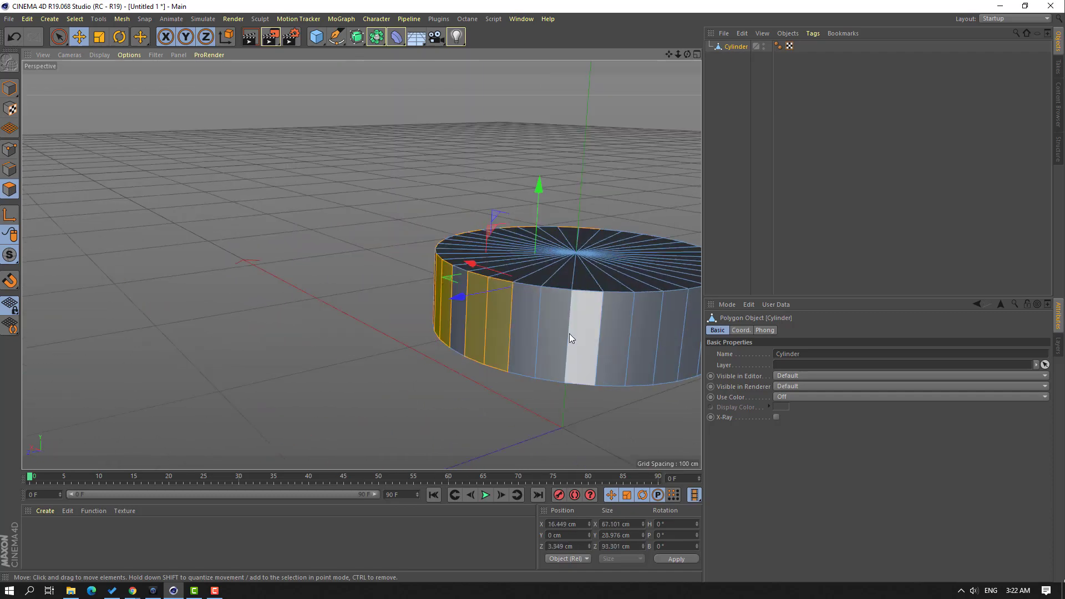
pyautogui.keyDown('shift'); pyautogui.click(569, 334); pyautogui.keyUp('shift')
pyautogui.keyDown('shift'); pyautogui.click(540, 327); pyautogui.keyUp('shift')
pyautogui.keyDown('alt'); pyautogui.moveTo(541, 328); pyautogui.dragTo(496, 293); pyautogui.keyUp('alt')
pyautogui.keyDown('shift'); pyautogui.click(408, 293); pyautogui.keyUp('shift')
pyautogui.keyDown('shift'); pyautogui.click(392, 292); pyautogui.keyUp('shift')
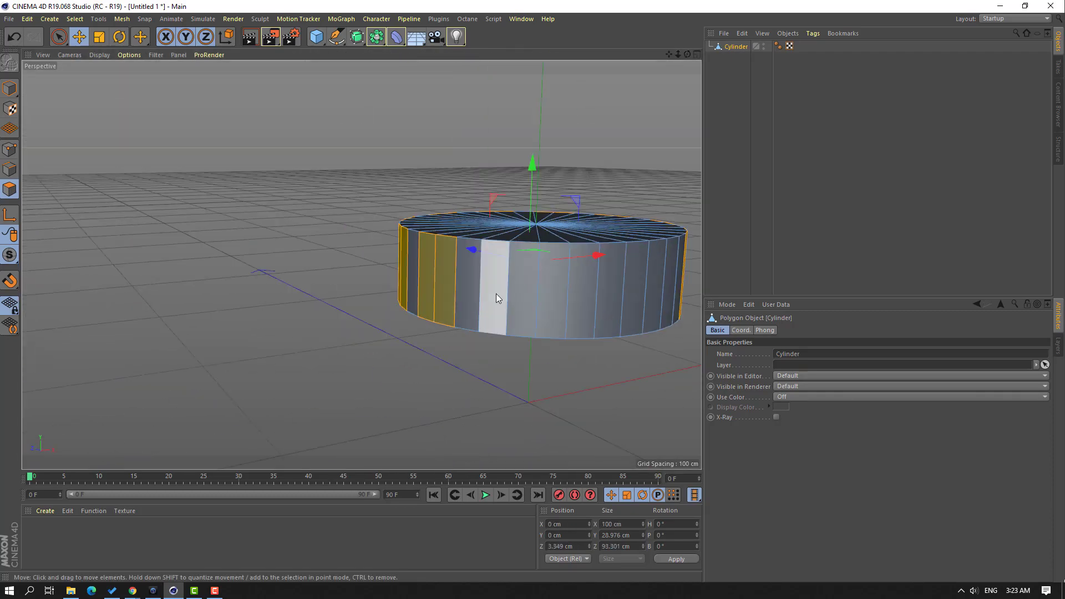
pyautogui.keyDown('shift'); pyautogui.click(579, 295); pyautogui.keyUp('shift')
pyautogui.keyDown('shift'); pyautogui.click(610, 297); pyautogui.keyUp('shift')
pyautogui.keyDown('alt'); pyautogui.moveTo(610, 298); pyautogui.dragTo(650, 302); pyautogui.keyUp('alt')
pyautogui.keyDown('shift'); pyautogui.click(650, 302); pyautogui.keyUp('shift')
pyautogui.keyDown('alt'); pyautogui.moveTo(361, 264); pyautogui.dragTo(206, 181); pyautogui.keyUp('alt')
pyautogui.rightClick(107, 138)
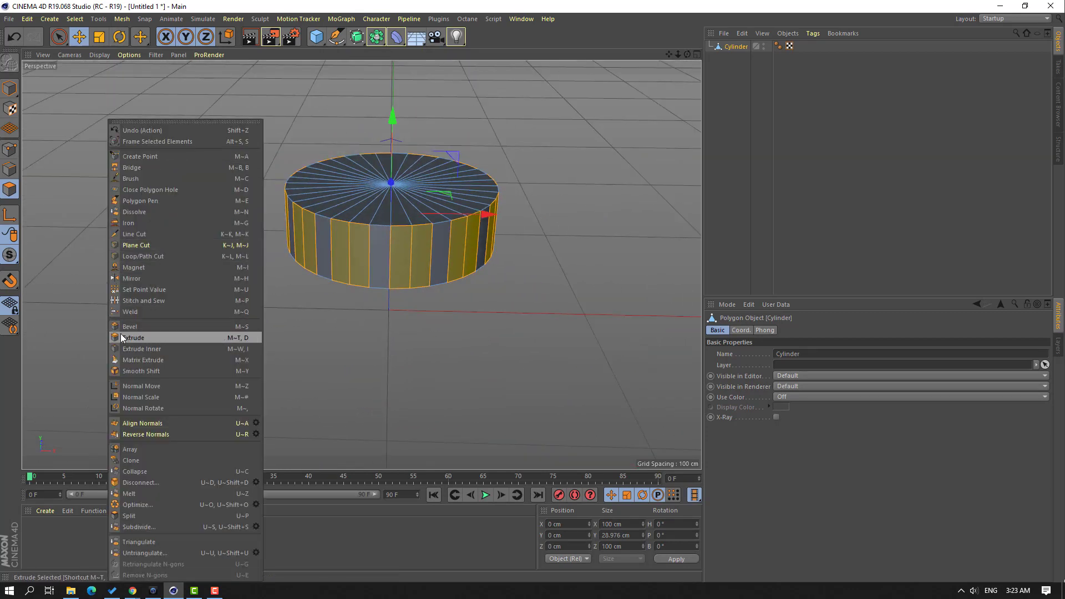
pyautogui.click(166, 336)
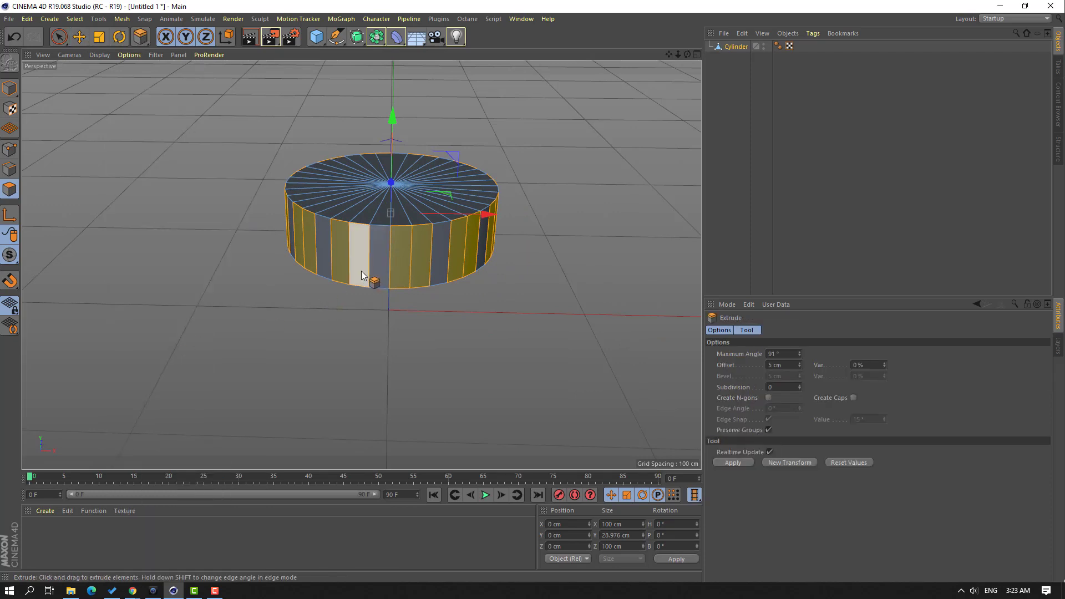
pyautogui.moveTo(359, 270); pyautogui.dragTo(216, 188)
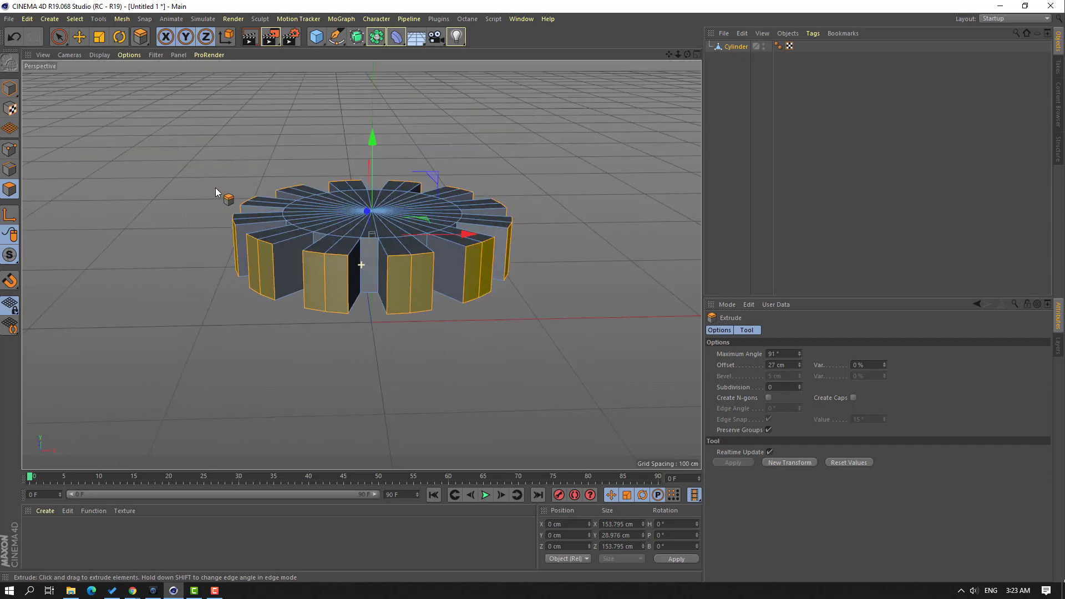
# - Scale the outer faces of the gear teeth down vertically to a Y size of about 12 cm
pyautogui.keyDown('alt'); pyautogui.moveTo(369, 227); pyautogui.dragTo(331, 267); pyautogui.keyUp('alt')
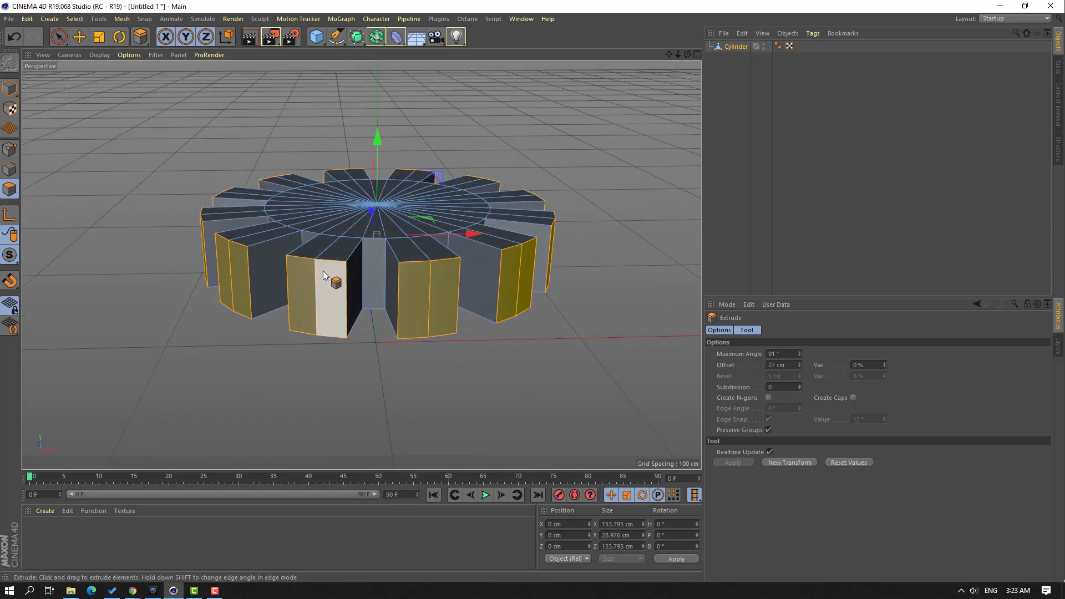
pyautogui.click(99, 37)
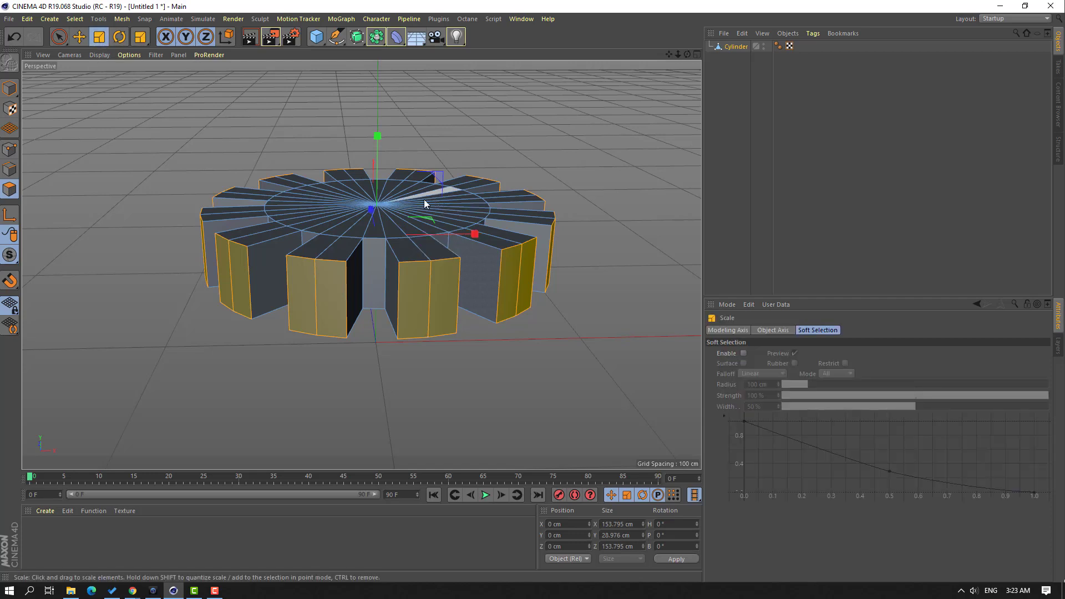
pyautogui.moveTo(378, 138); pyautogui.dragTo(366, 195)
pyautogui.scroll(-1, 224, 333)
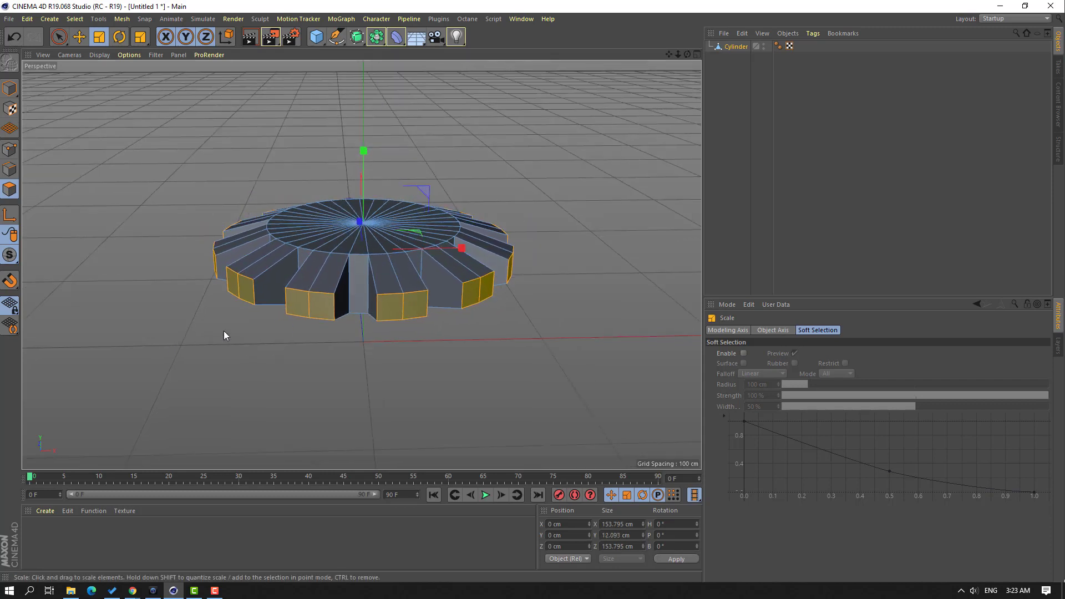
pyautogui.keyDown('alt'); pyautogui.moveTo(224, 334); pyautogui.dragTo(109, 133); pyautogui.keyUp('alt')
pyautogui.click(80, 37)
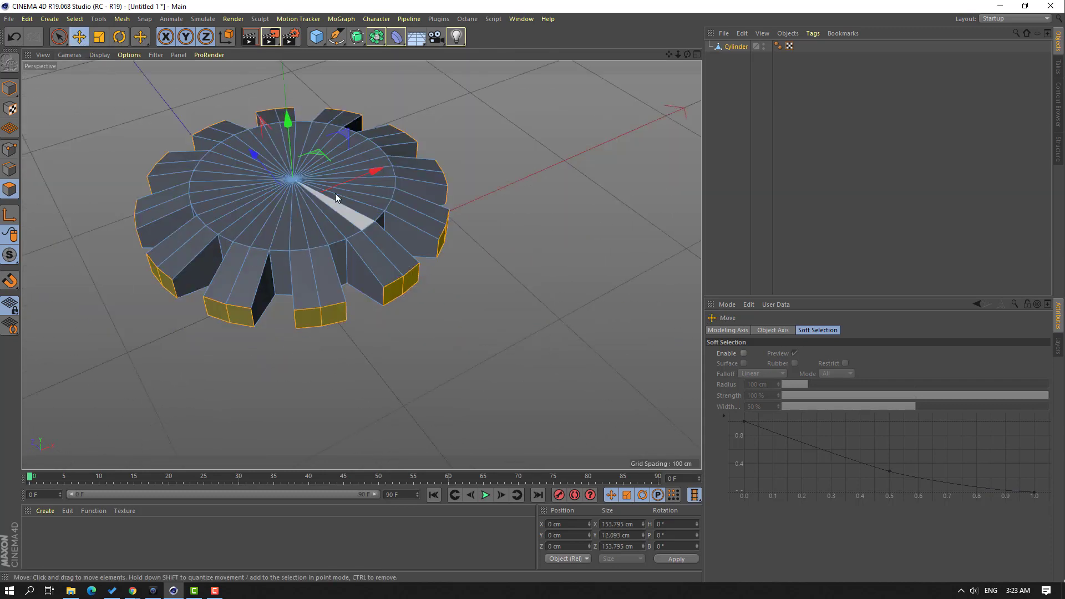
pyautogui.scroll(3, 335, 193)
pyautogui.keyDown('alt'); pyautogui.moveTo(181, 224); pyautogui.dragTo(241, 229, button='middle'); pyautogui.keyUp('alt')
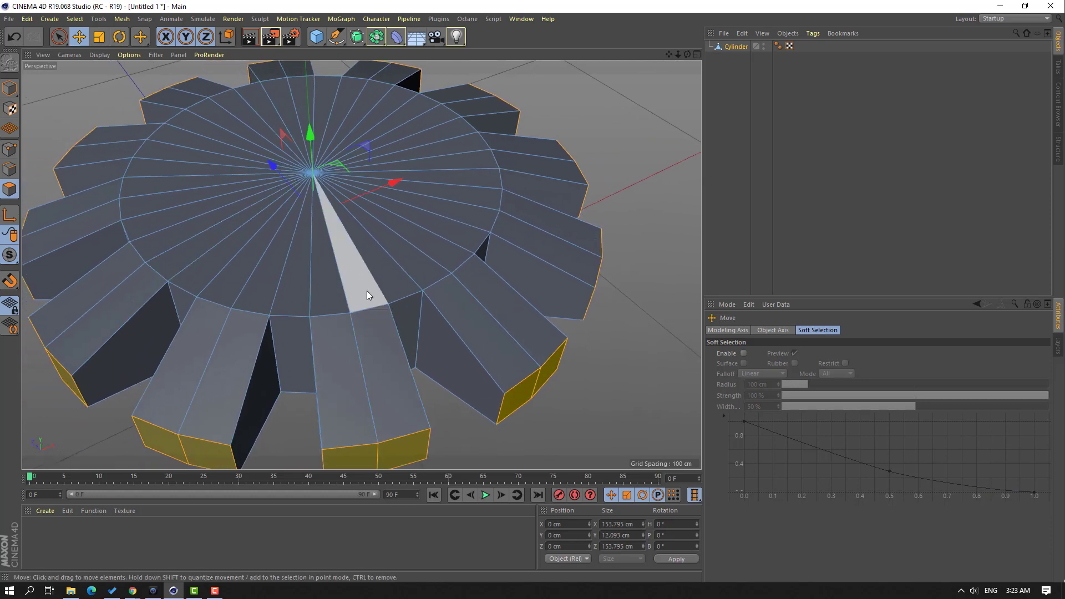
pyautogui.keyDown('shift'); pyautogui.click(344, 248); pyautogui.keyUp('shift')
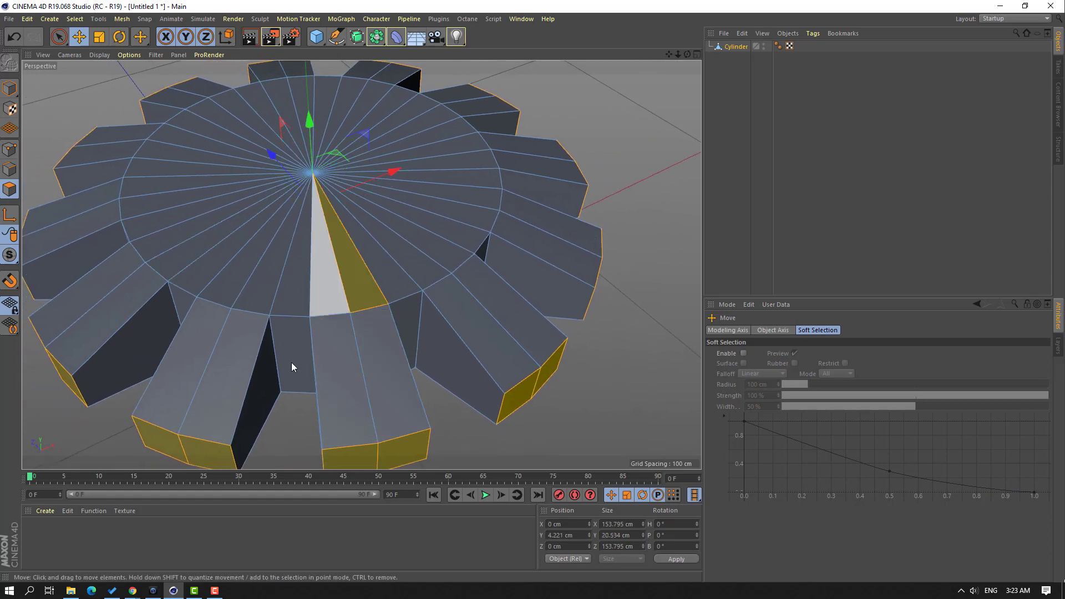
# - Select all polygons of the gear's round top cap with Ring Selection and extrude them 18.8 cm upward
pyautogui.click(76, 18)
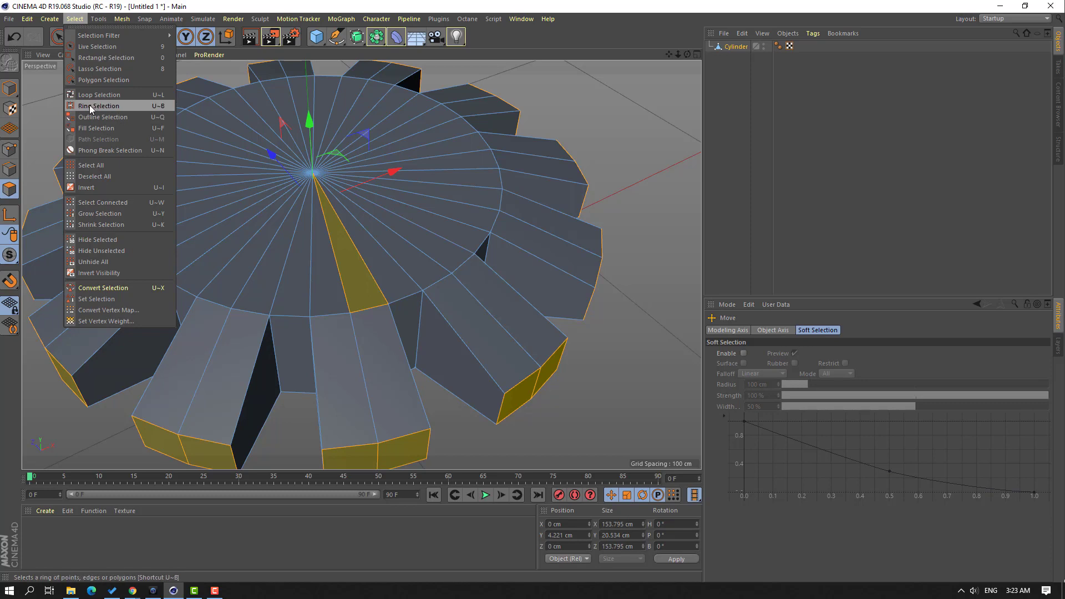
pyautogui.click(129, 105)
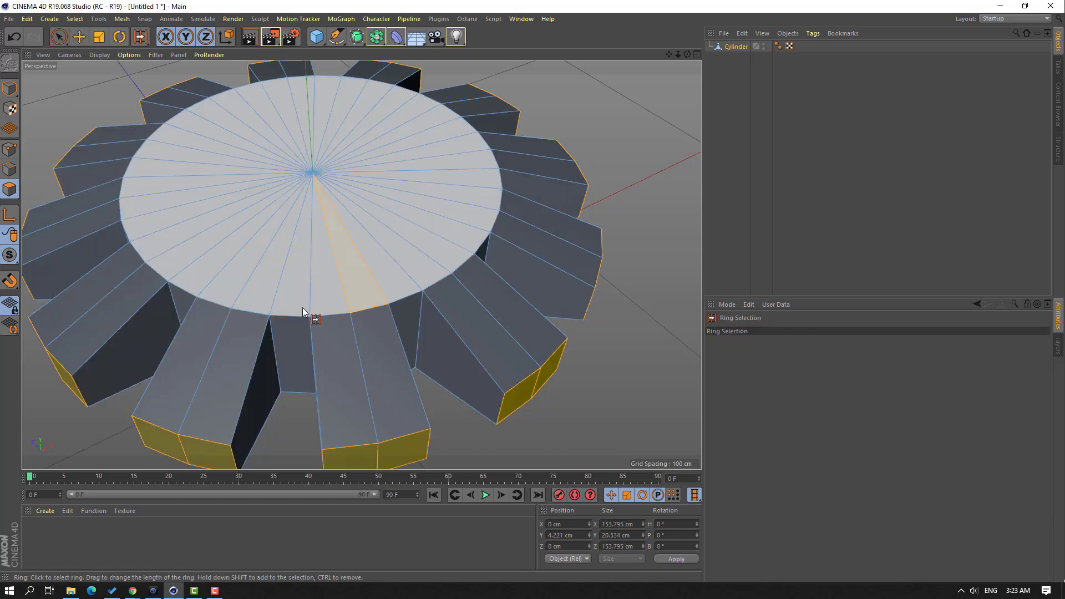
pyautogui.click(297, 264)
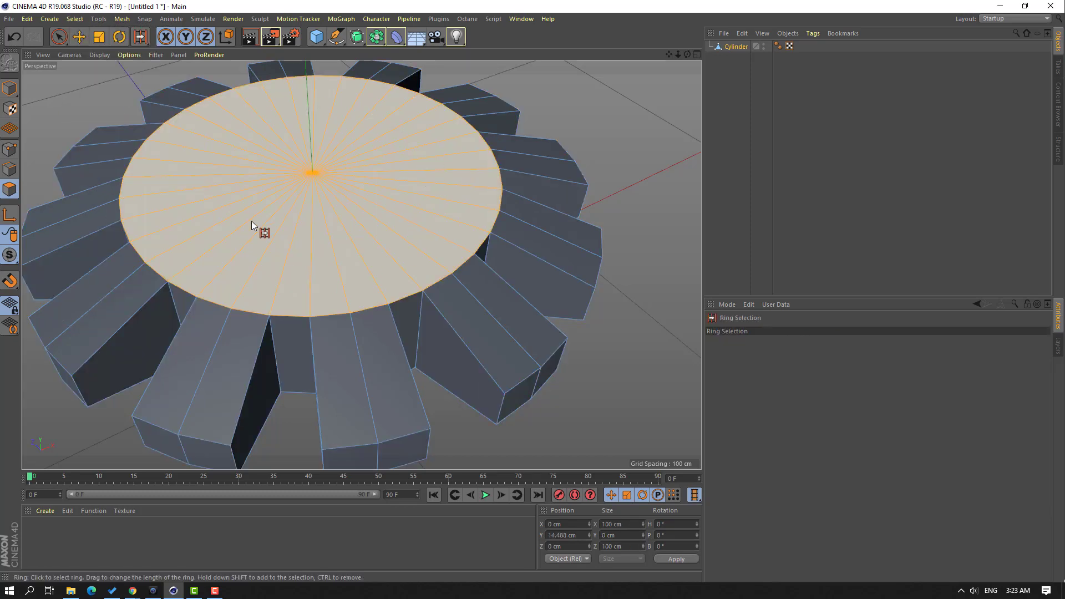
pyautogui.scroll(-5, 258, 222)
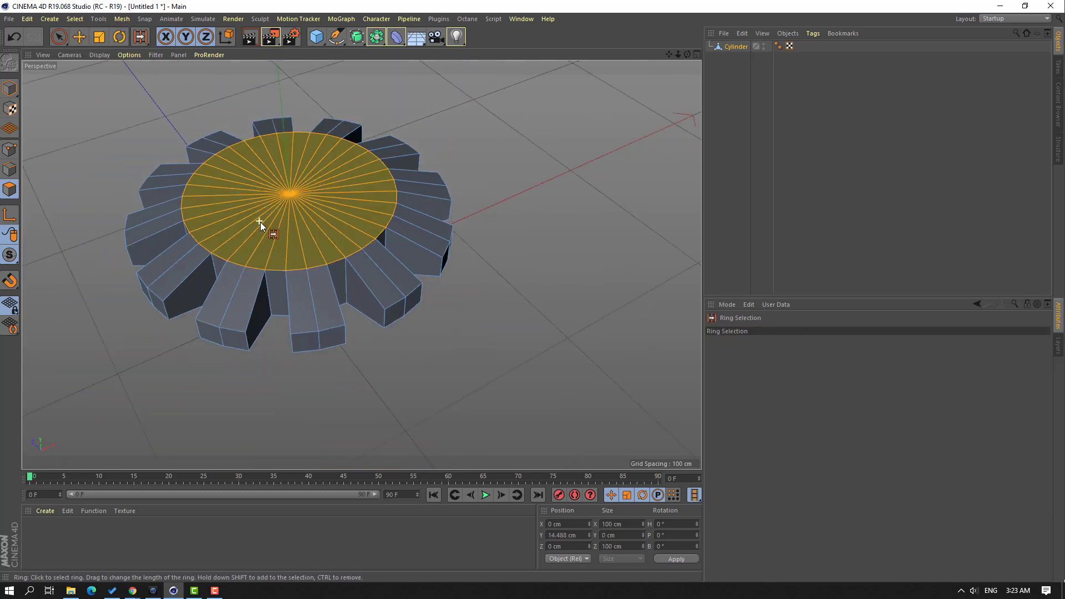
pyautogui.click(75, 38)
pyautogui.rightClick(108, 125)
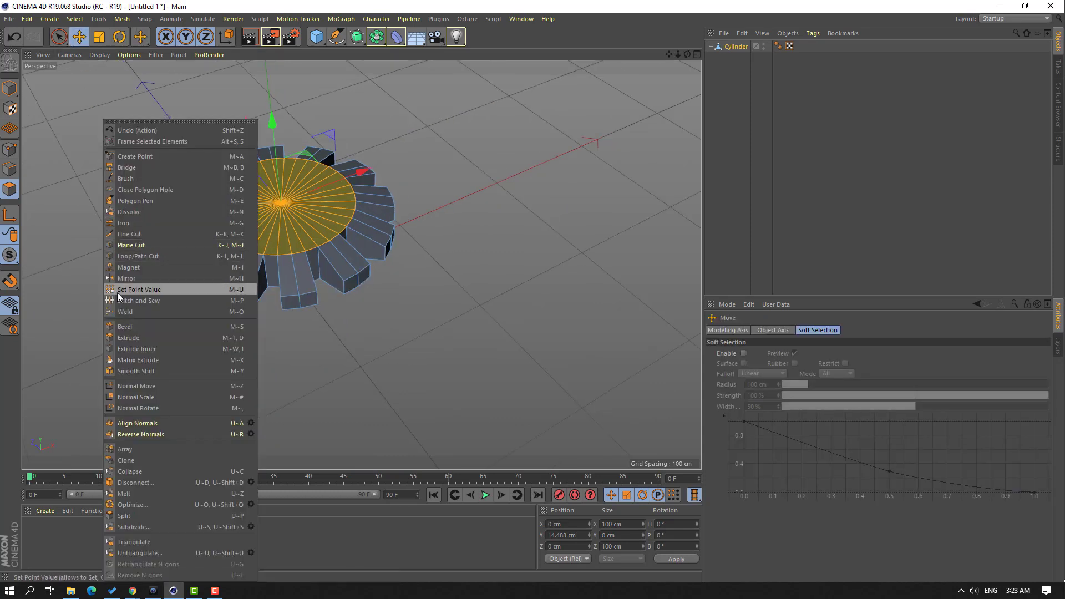
pyautogui.click(140, 336)
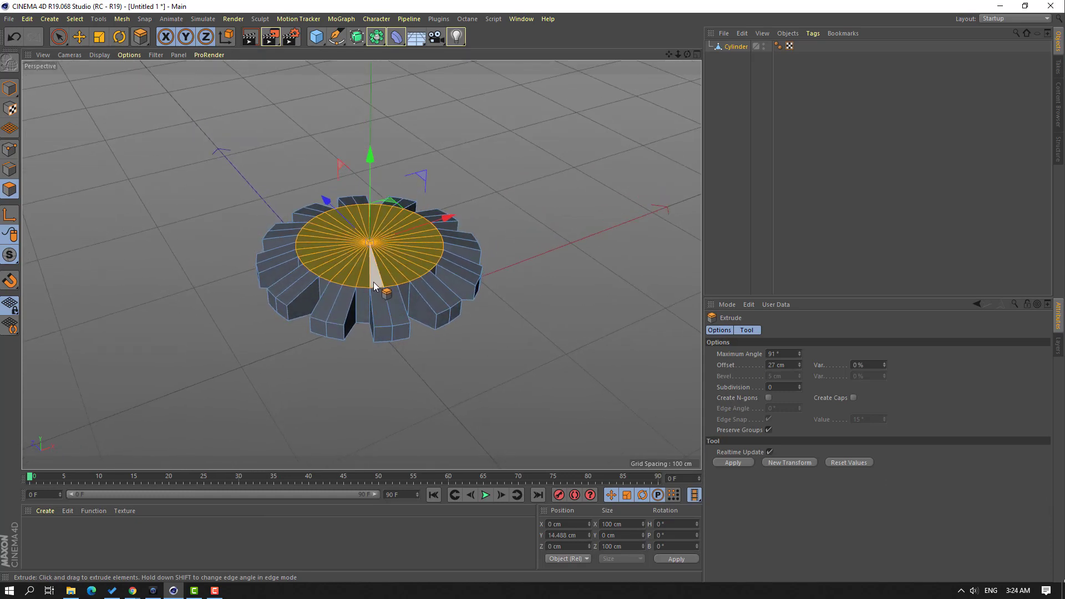
pyautogui.moveTo(374, 282); pyautogui.dragTo(407, 278)
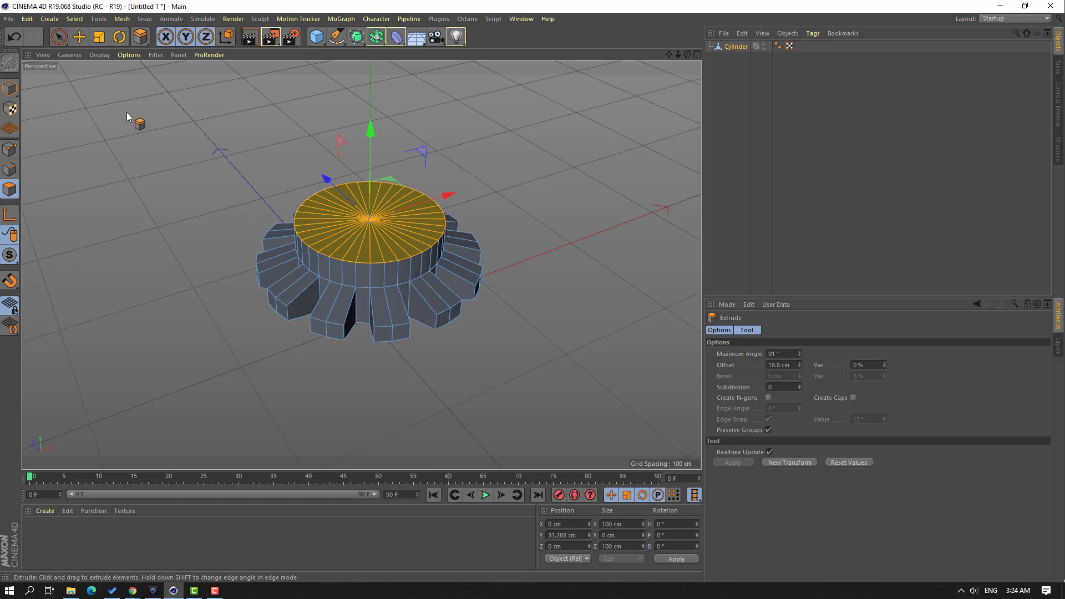
# - Inset the polygons of the round top cap by 24.1 cm with Extrude Inner
pyautogui.rightClick(107, 133)
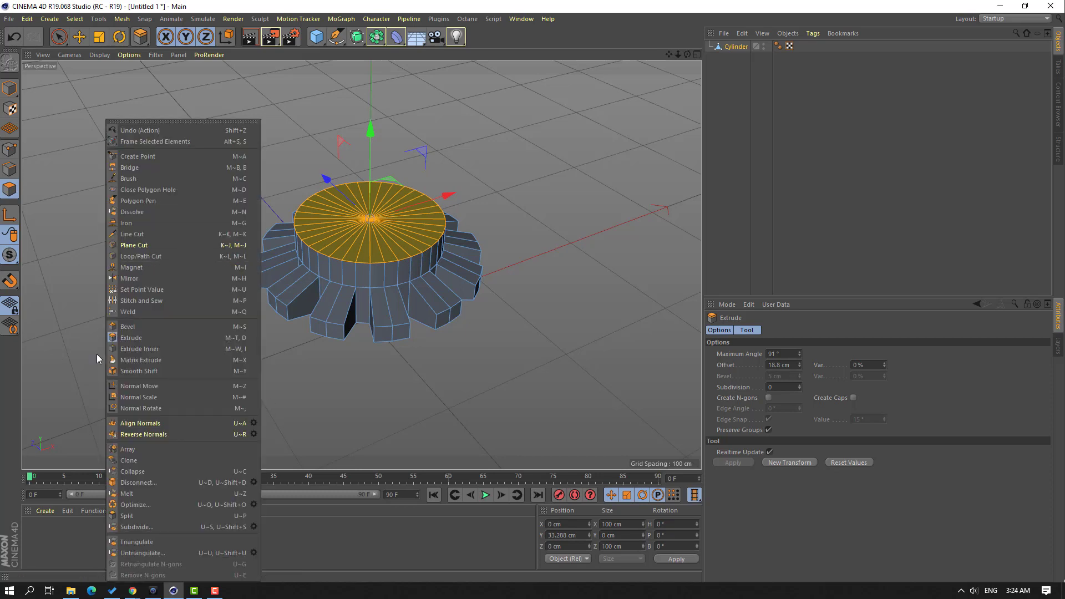
pyautogui.click(148, 350)
pyautogui.scroll(5, 388, 244)
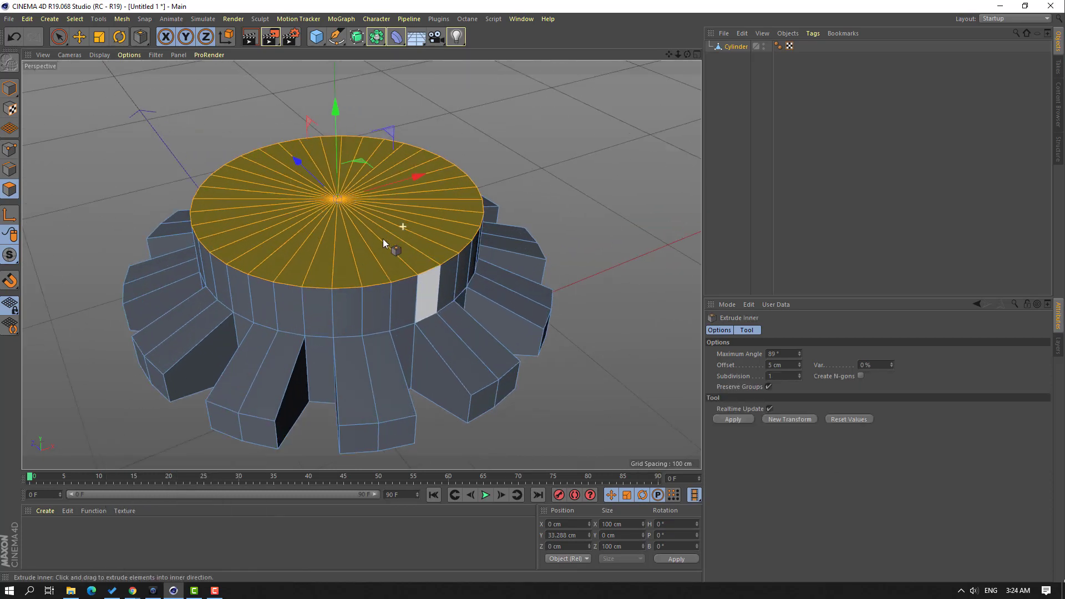
pyautogui.moveTo(374, 252); pyautogui.dragTo(507, 251)
pyautogui.scroll(-6, 323, 168)
pyautogui.scroll(4, 352, 191)
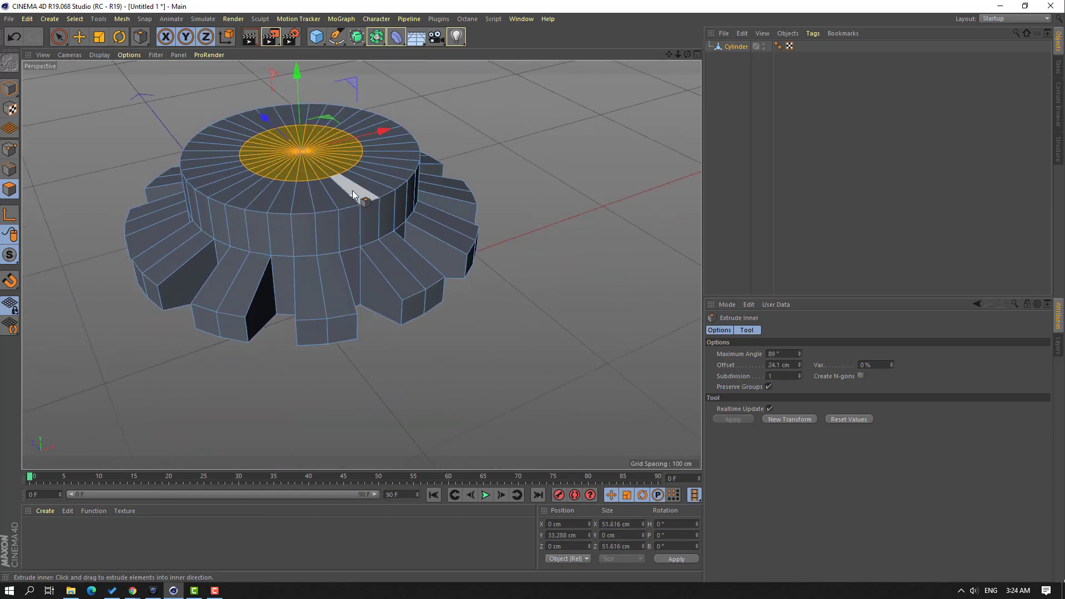
# - Extrude the inner circle of the top cap 191.8 cm upward to form a tall central shaft
pyautogui.keyDown('alt'); pyautogui.moveTo(352, 191); pyautogui.dragTo(349, 167); pyautogui.keyUp('alt')
pyautogui.rightClick(105, 132)
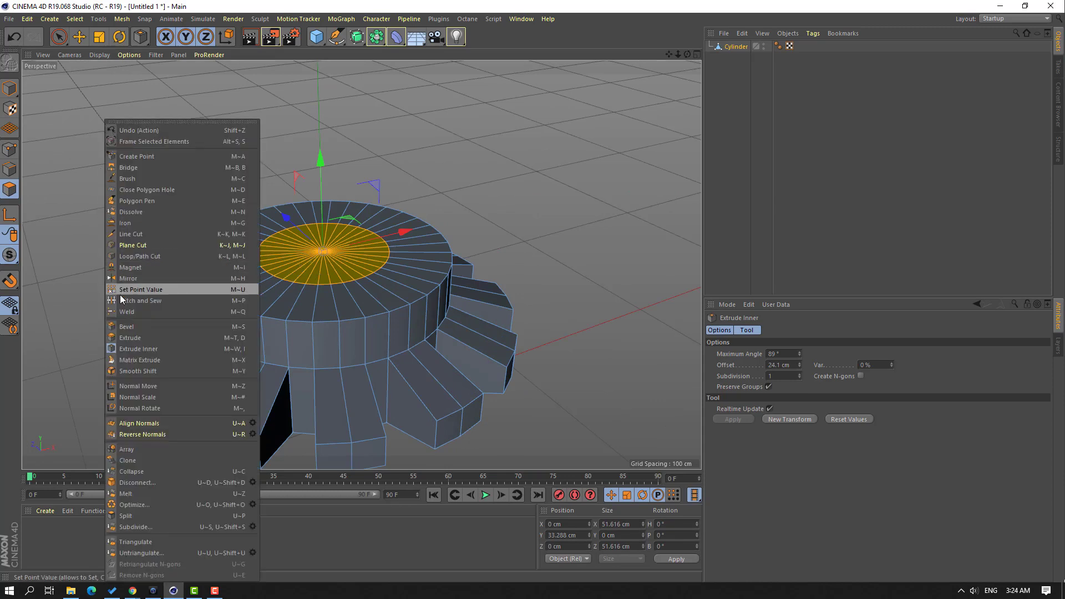
pyautogui.click(130, 338)
pyautogui.scroll(-4, 389, 288)
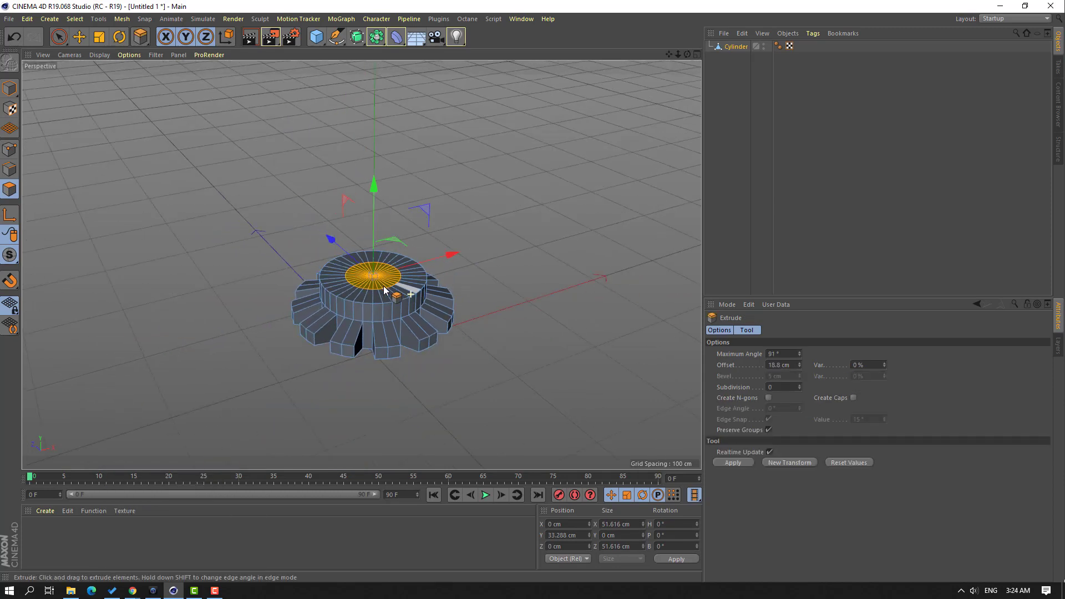
pyautogui.moveTo(378, 283); pyautogui.dragTo(411, 470)
pyautogui.keyDown('alt'); pyautogui.moveTo(366, 179); pyautogui.dragTo(319, 201, button='right'); pyautogui.keyUp('alt')
pyautogui.keyDown('alt'); pyautogui.moveTo(480, 211); pyautogui.dragTo(449, 258, button='middle'); pyautogui.keyUp('alt')
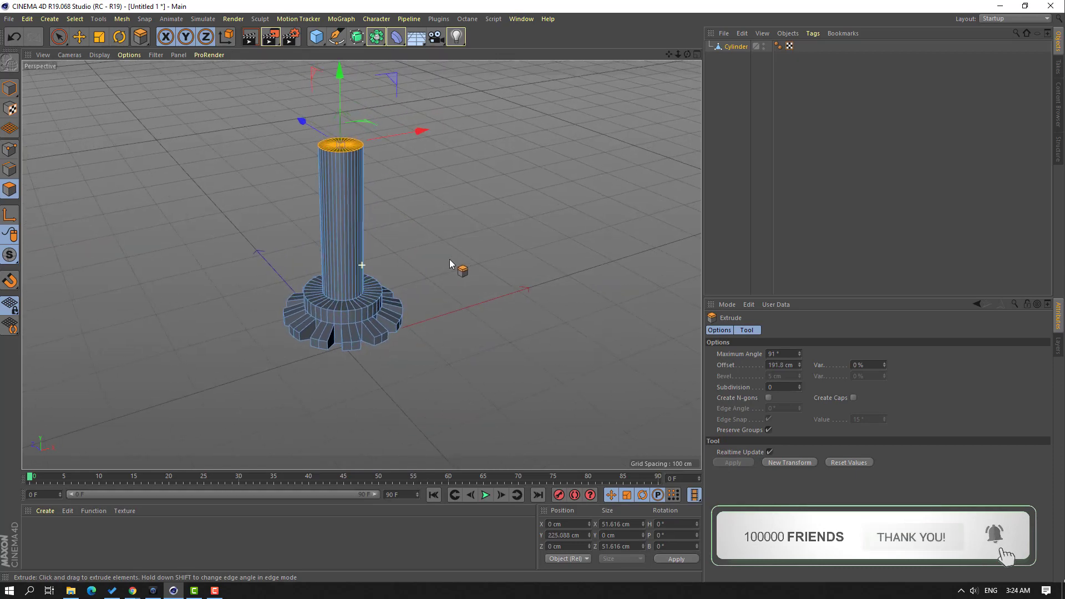
pyautogui.moveTo(367, 294)
pyautogui.keyDown('alt'); pyautogui.mouseDown()
pyautogui.moveTo(381, 247)
pyautogui.moveTo(374, 274)
pyautogui.mouseUp(); pyautogui.keyUp('alt')
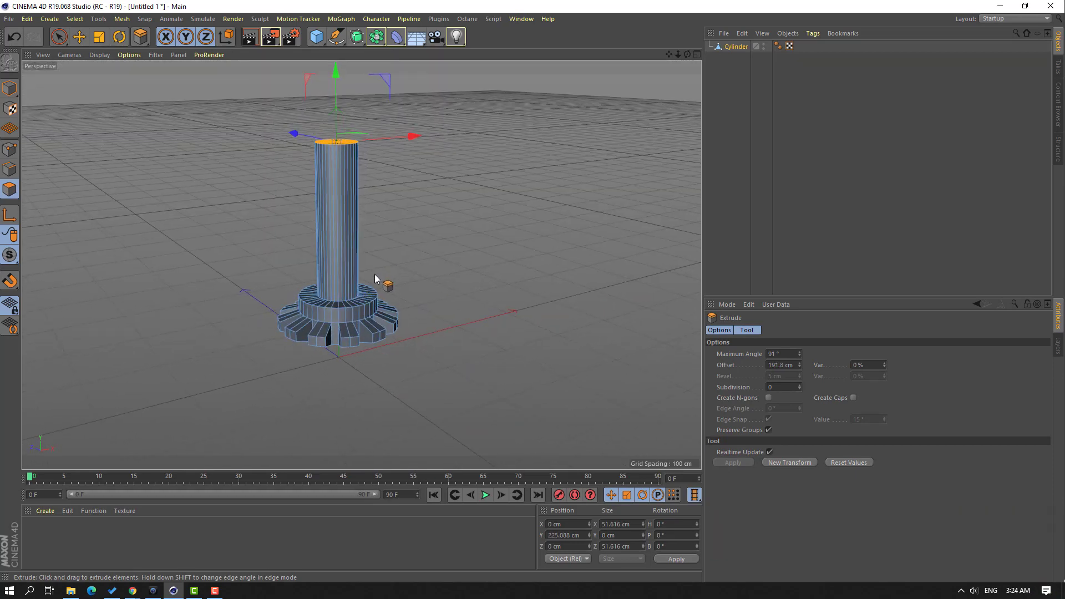
# - Select all side polygons around the tall shaft with Ring Selection
pyautogui.click(79, 37)
pyautogui.scroll(4, 229, 209)
pyautogui.keyDown('alt'); pyautogui.moveTo(415, 217); pyautogui.dragTo(301, 216, button='middle'); pyautogui.keyUp('alt')
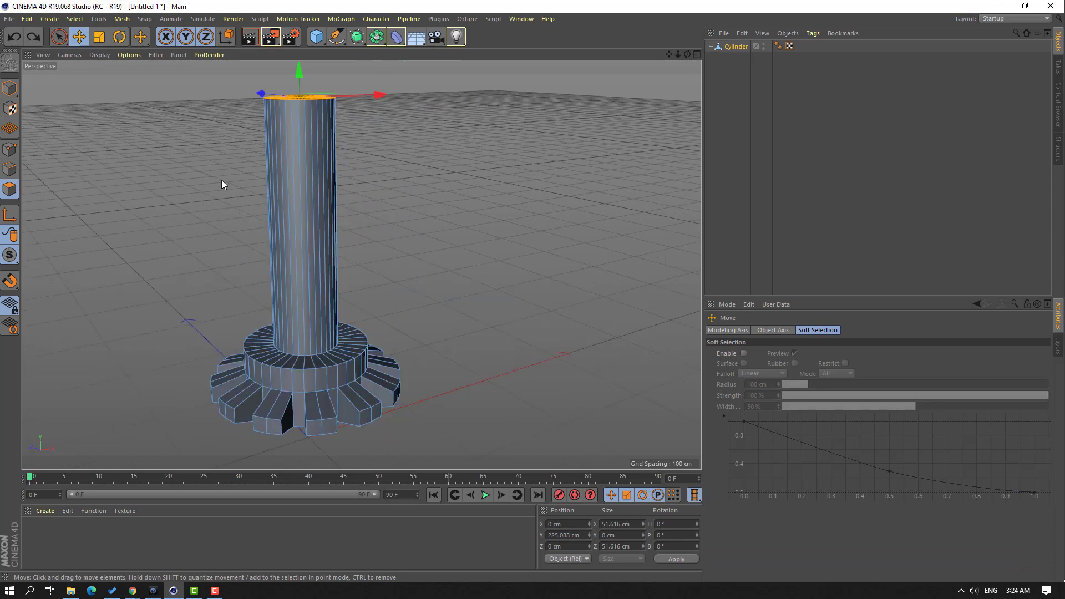
pyautogui.click(295, 175)
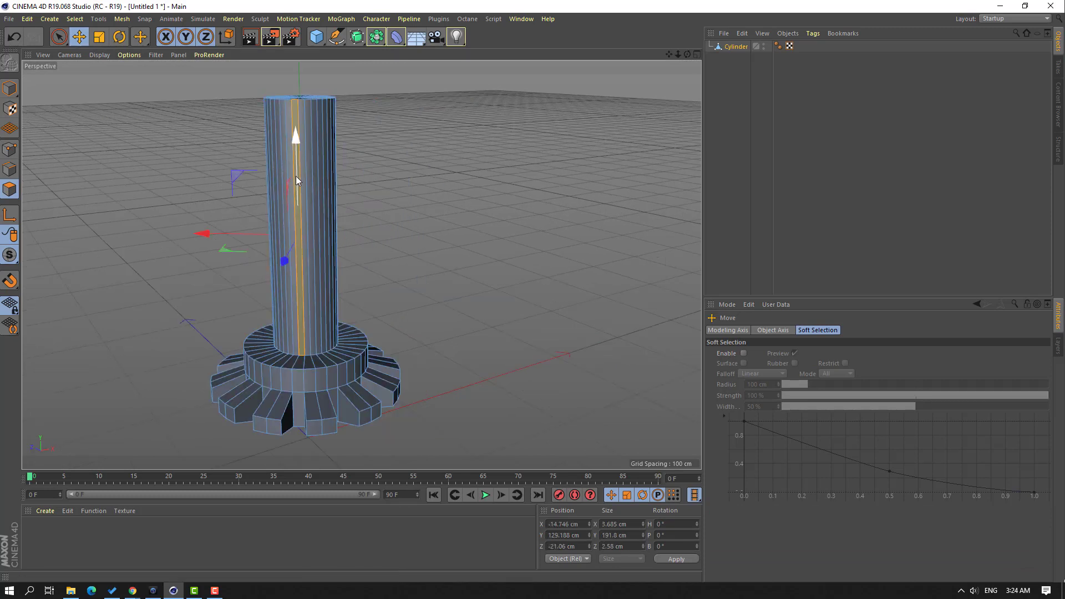
pyautogui.click(75, 19)
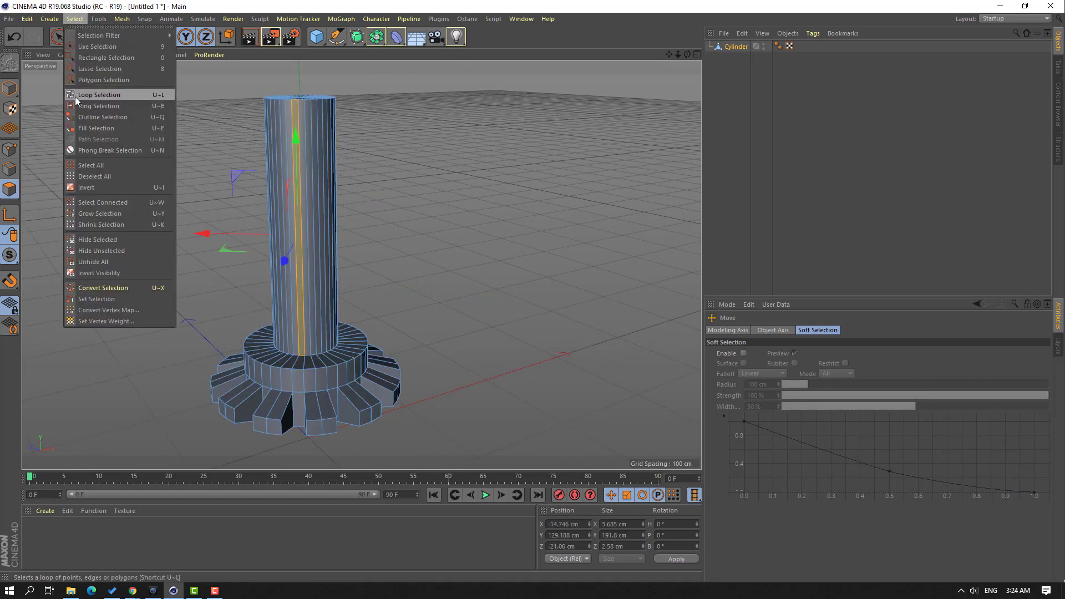
pyautogui.click(111, 106)
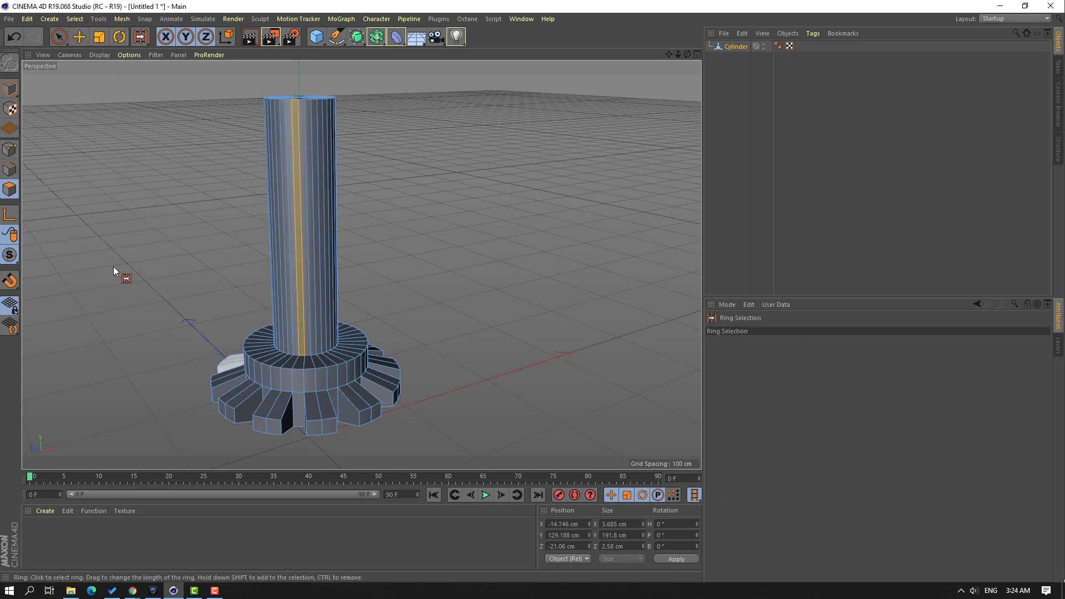
pyautogui.click(285, 175)
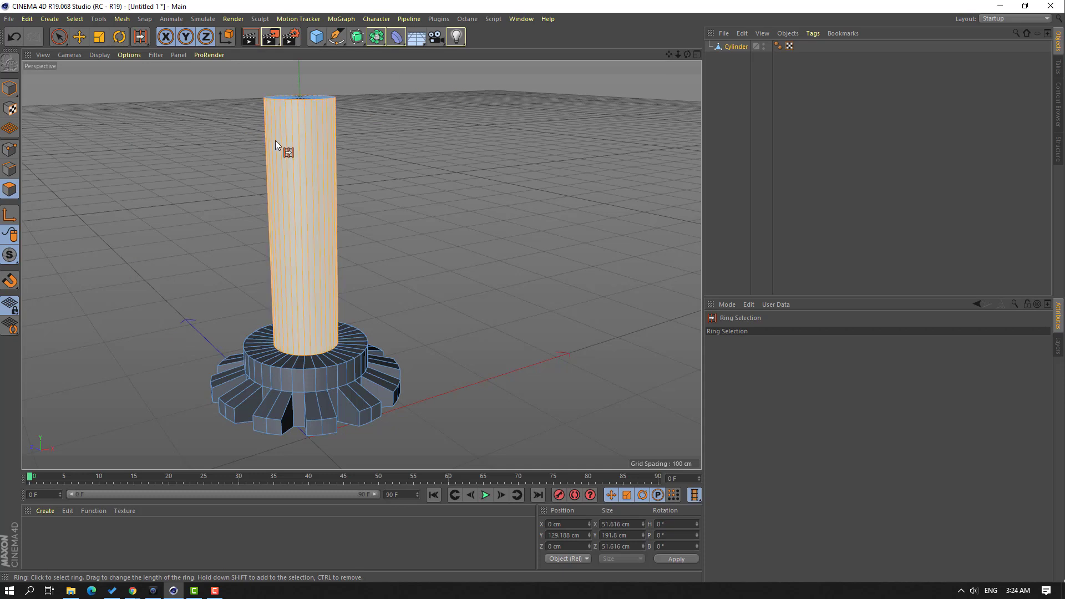
# - Inset the shaft's side polygons 77 cm with Extrude Inner and move the resulting band down to a Y position of about 86.7 cm
pyautogui.click(99, 37)
pyautogui.rightClick(142, 172)
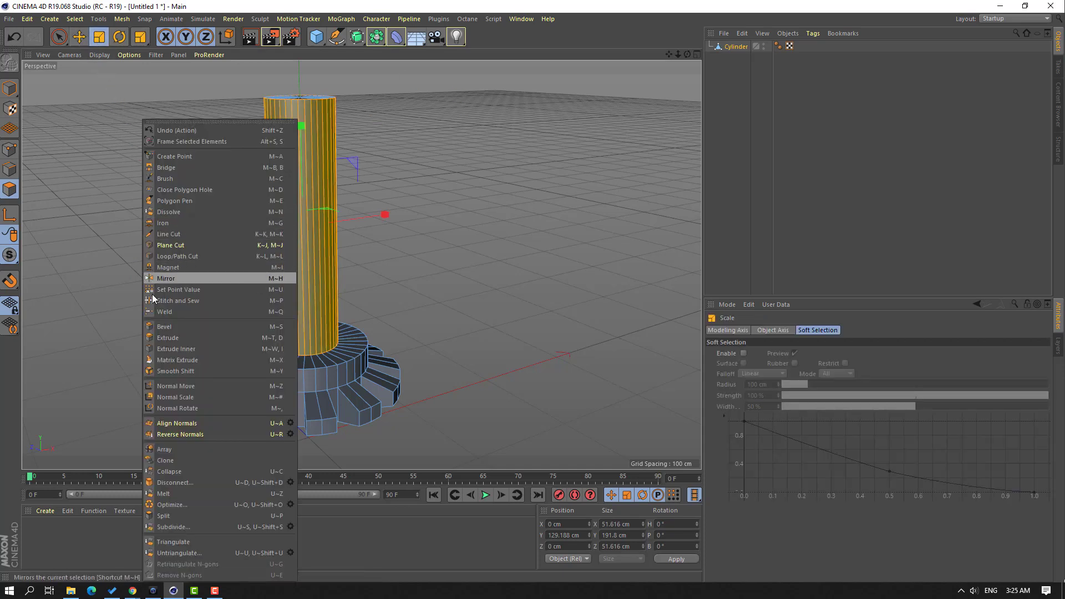
pyautogui.click(167, 349)
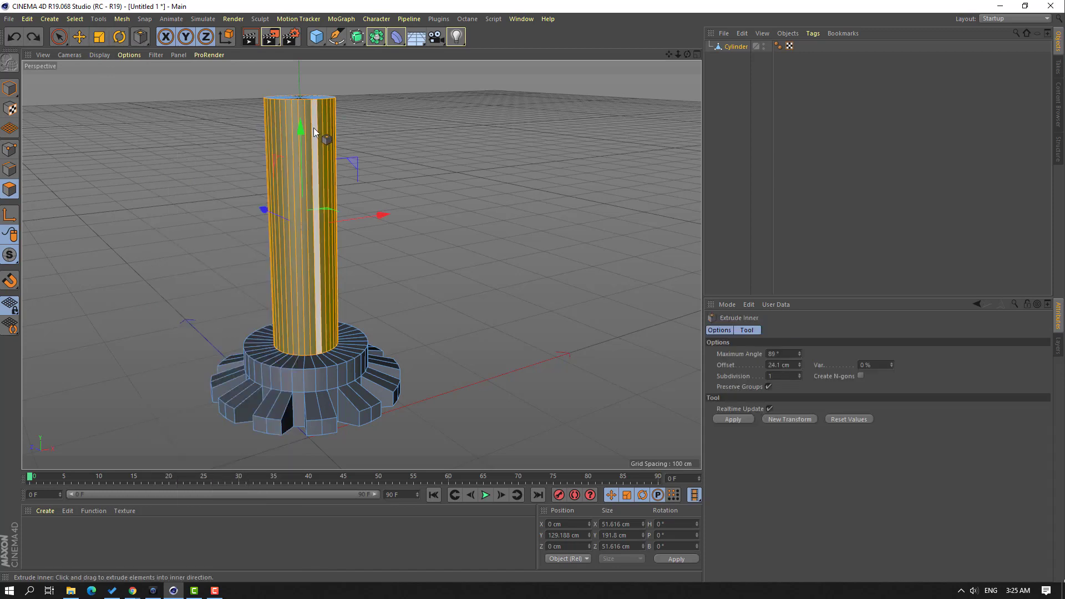
pyautogui.moveTo(309, 121); pyautogui.dragTo(336, 121)
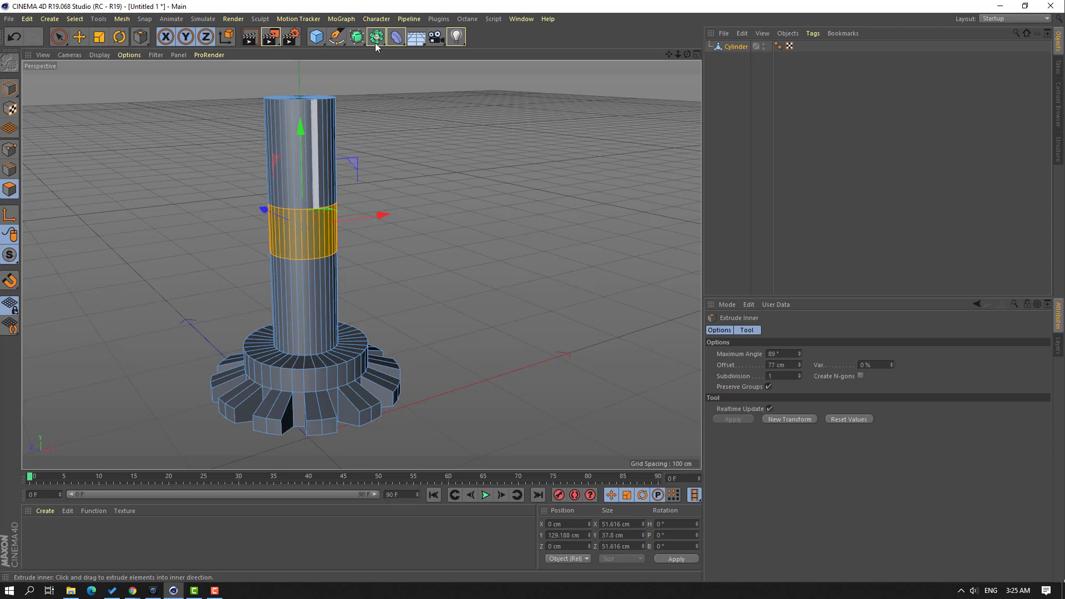
pyautogui.click(76, 41)
pyautogui.moveTo(302, 134); pyautogui.dragTo(300, 191)
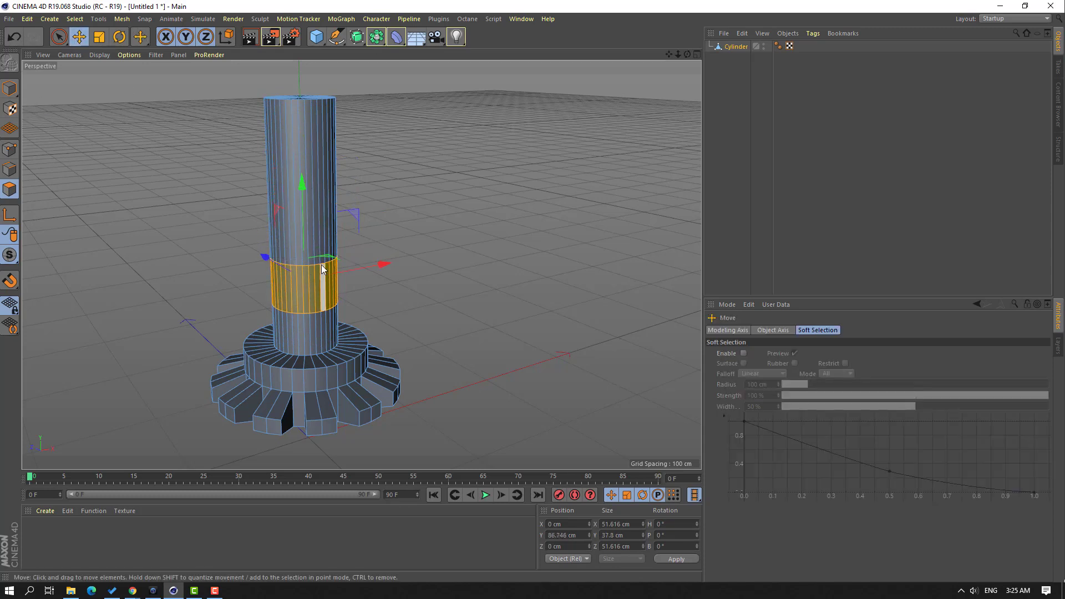
pyautogui.click(100, 39)
pyautogui.moveTo(301, 178); pyautogui.dragTo(302, 355)
pyautogui.hotkey('ctrl', 'z')
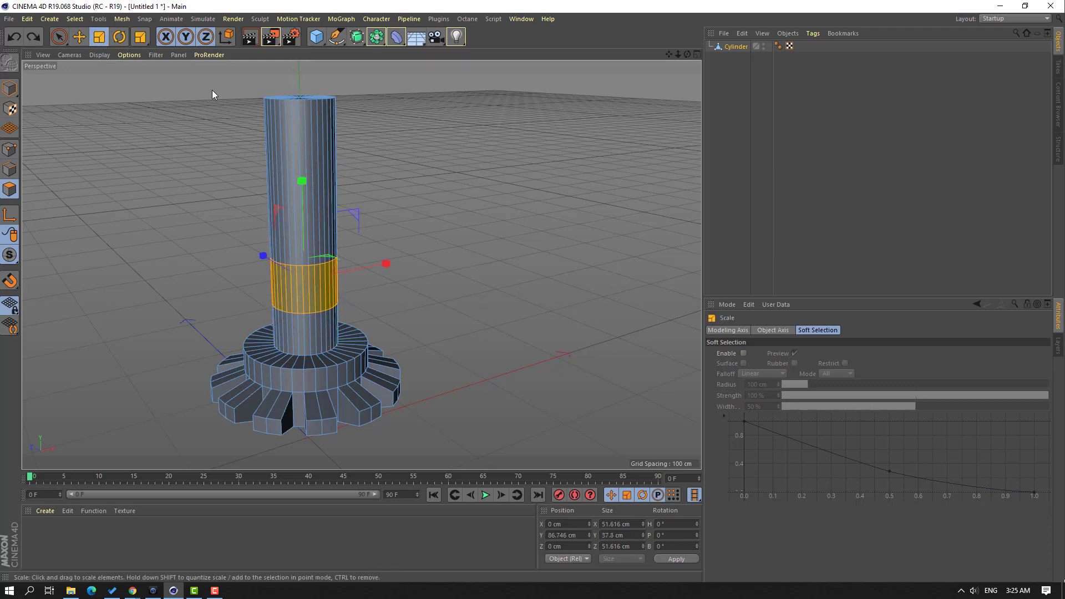
# - Extrude the selected band of shaft polygons 15 cm outward to form a collar
pyautogui.click(78, 41)
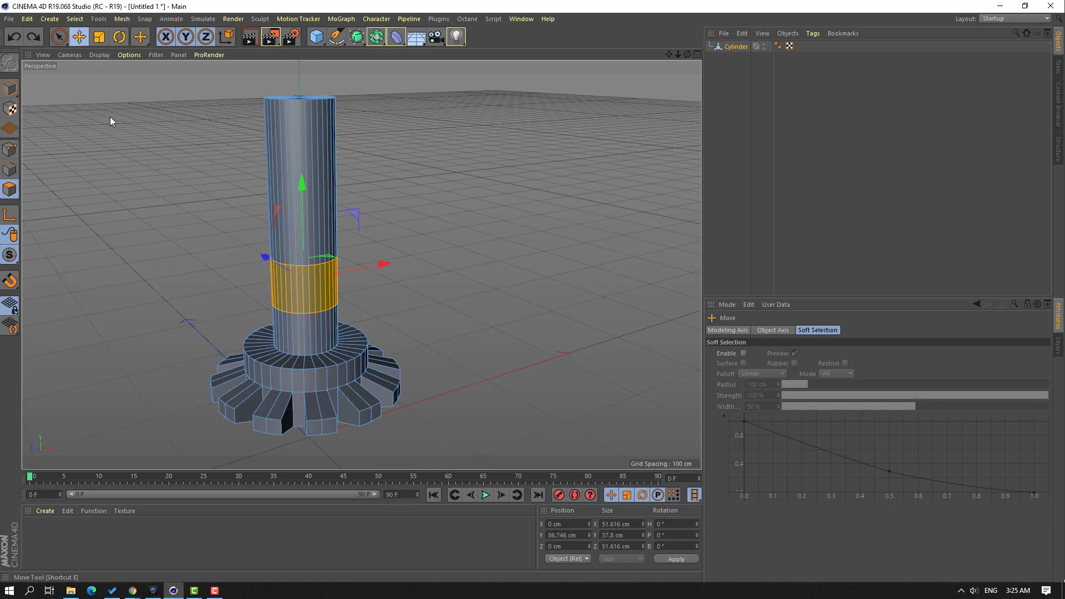
pyautogui.rightClick(140, 175)
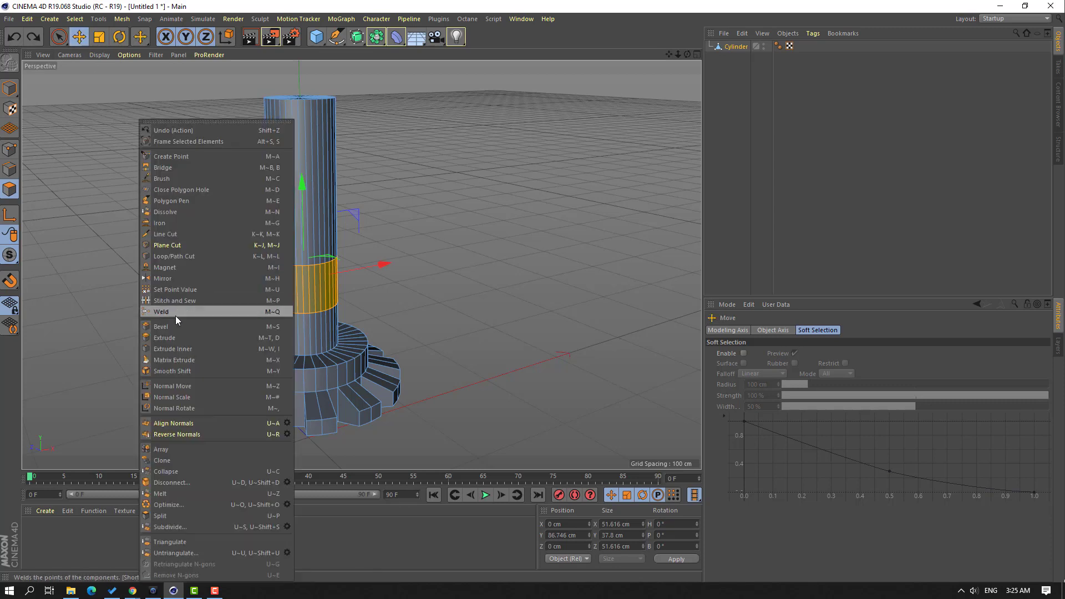
pyautogui.click(206, 338)
pyautogui.scroll(5, 515, 309)
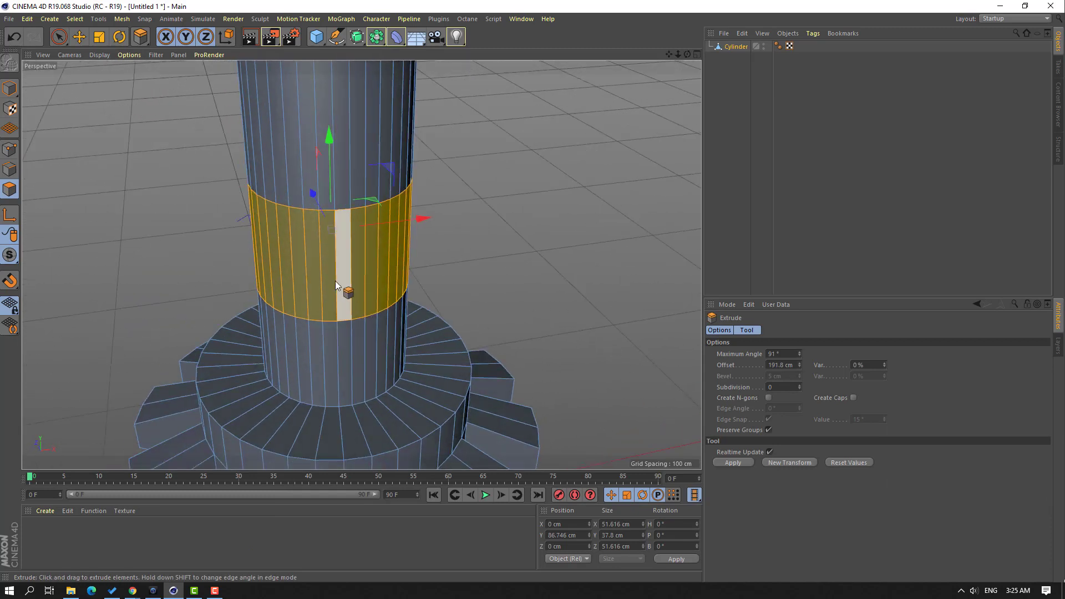
pyautogui.moveTo(330, 274); pyautogui.dragTo(371, 274)
pyautogui.scroll(-3, 162, 300)
pyautogui.keyDown('alt'); pyautogui.moveTo(162, 301); pyautogui.dragTo(131, 366, button='right'); pyautogui.keyUp('alt')
pyautogui.keyDown('alt'); pyautogui.moveTo(214, 344); pyautogui.dragTo(342, 385, button='middle'); pyautogui.keyUp('alt')
pyautogui.keyDown('alt'); pyautogui.moveTo(292, 361); pyautogui.dragTo(266, 326); pyautogui.keyUp('alt')
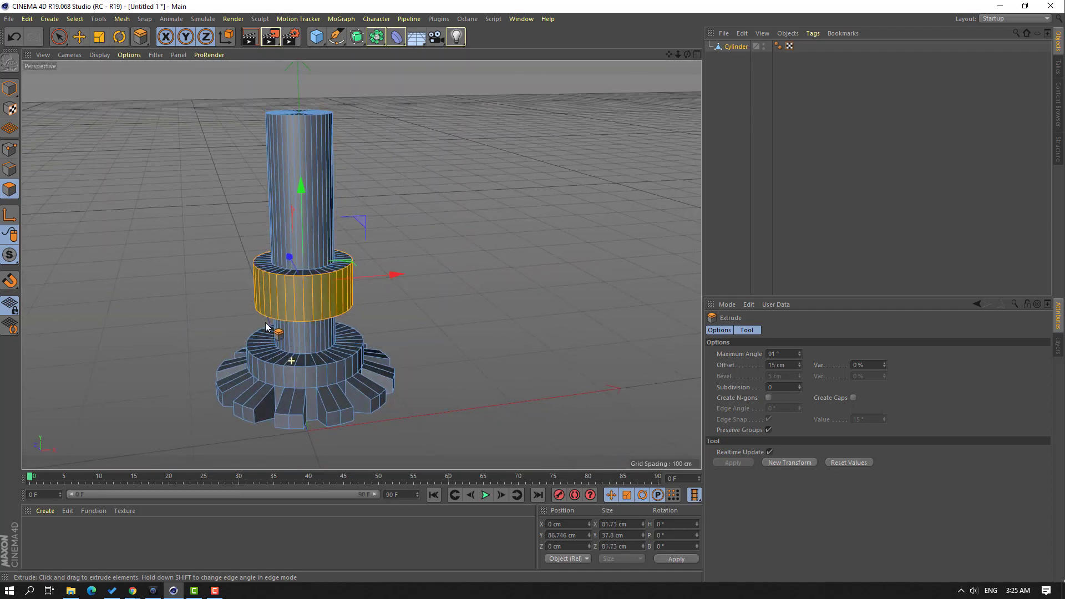
# - Return to model mode and deselect the finished gear part
pyautogui.click(79, 37)
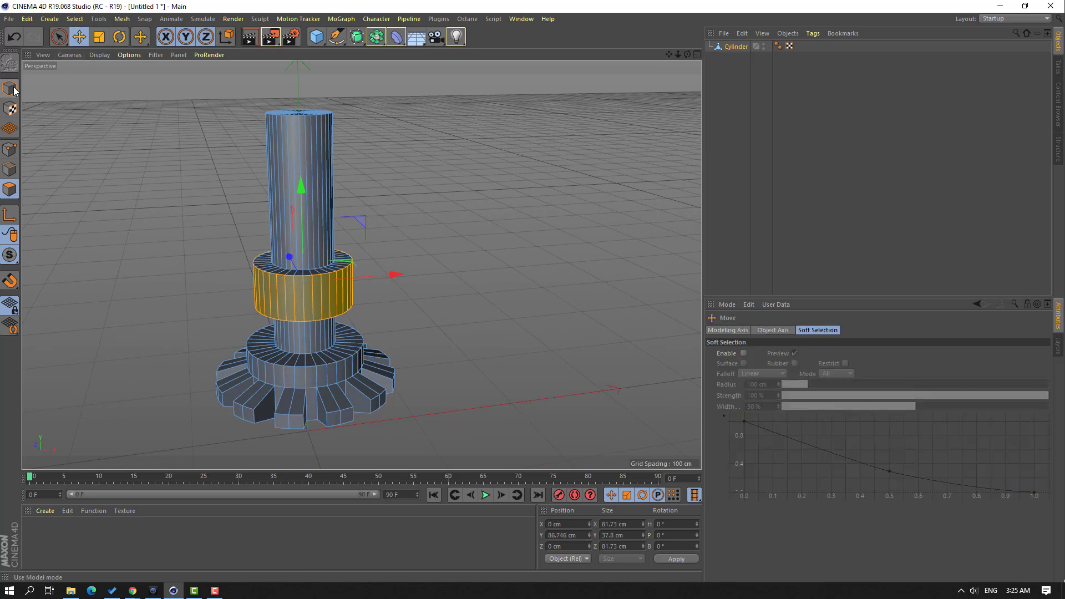
pyautogui.moveTo(10, 90)
pyautogui.mouseDown()
pyautogui.moveTo(20, 107)
pyautogui.moveTo(39, 103)
pyautogui.mouseUp()
pyautogui.click(166, 178)
pyautogui.scroll(-3, 166, 178)
pyautogui.click(307, 306)
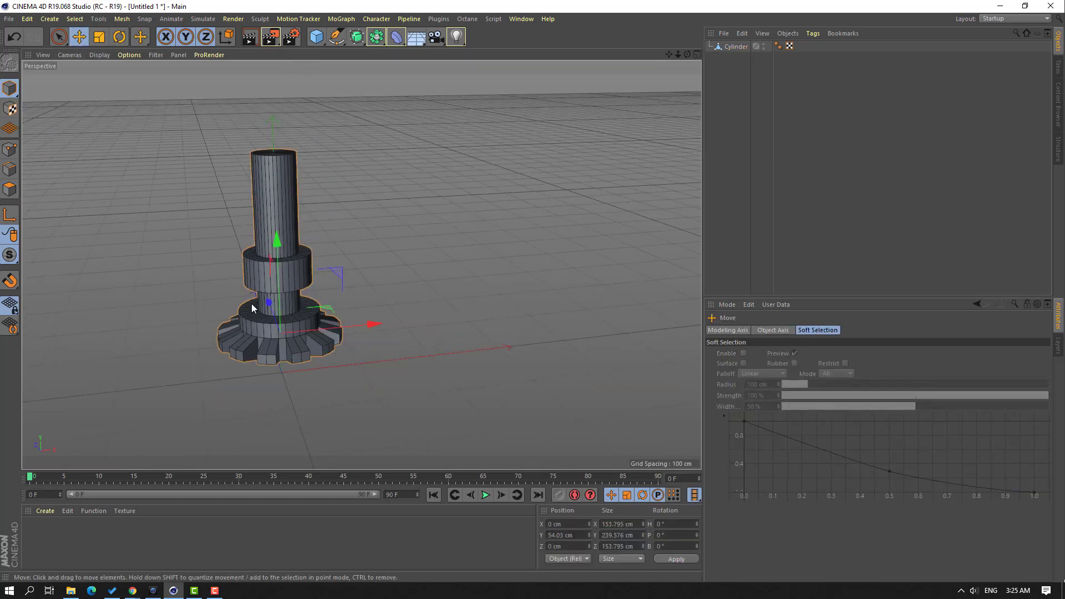
pyautogui.click(395, 118)
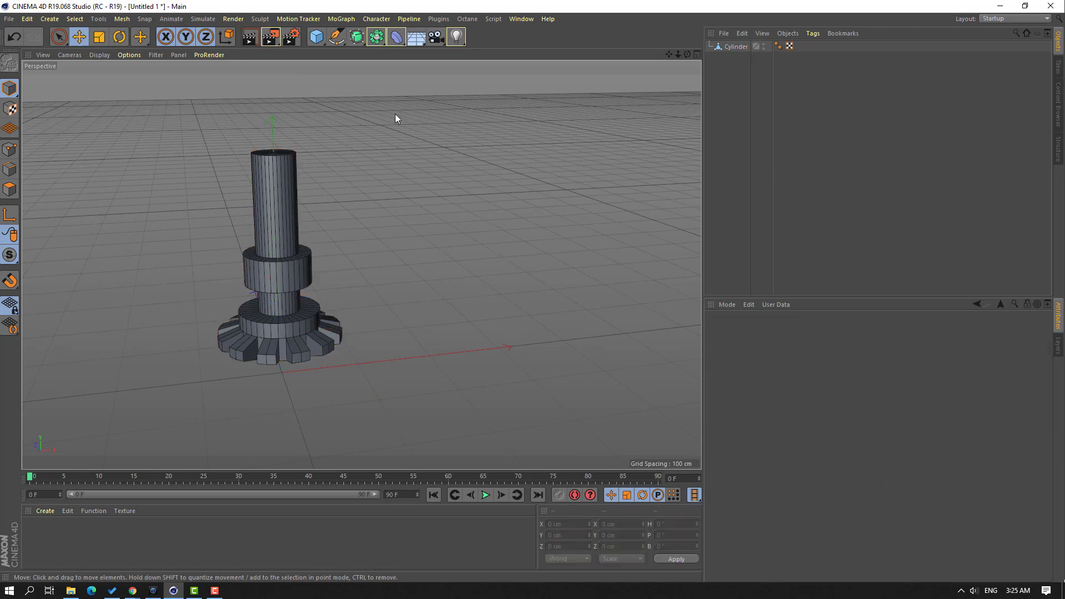
# - Add a cube and move it beside the gear part to about X 271 cm and Y 144 cm
pyautogui.click(319, 41)
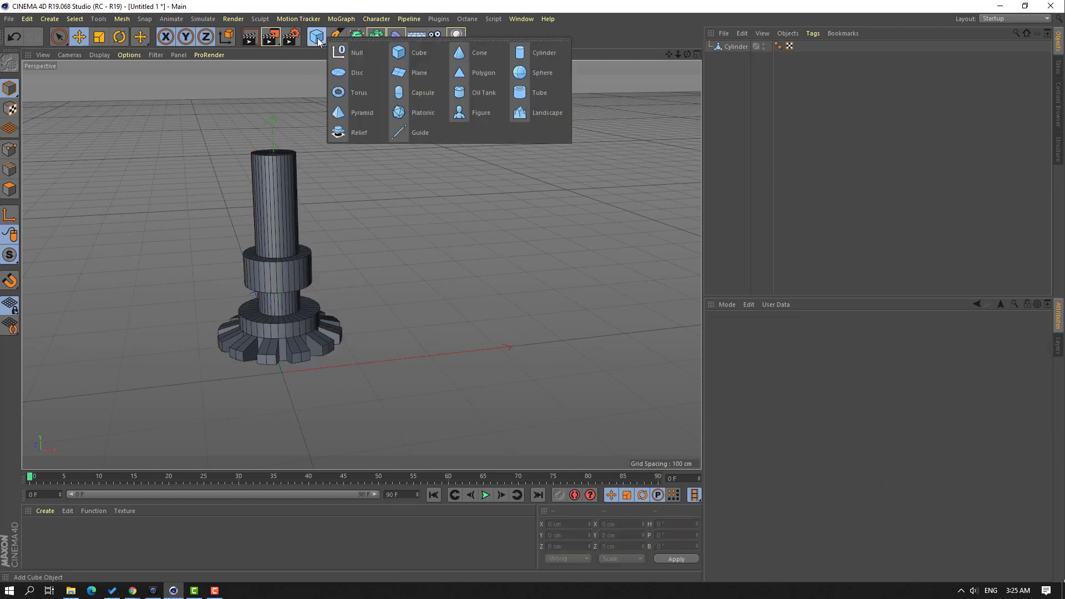
pyautogui.click(407, 55)
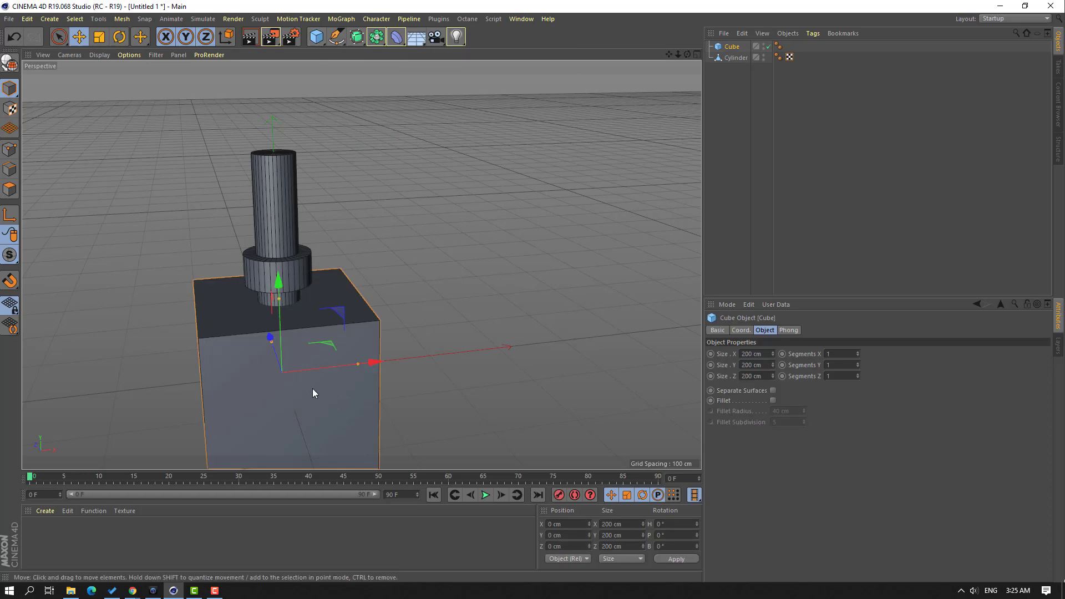
pyautogui.moveTo(319, 368); pyautogui.dragTo(514, 345)
pyautogui.moveTo(482, 302); pyautogui.dragTo(502, 203)
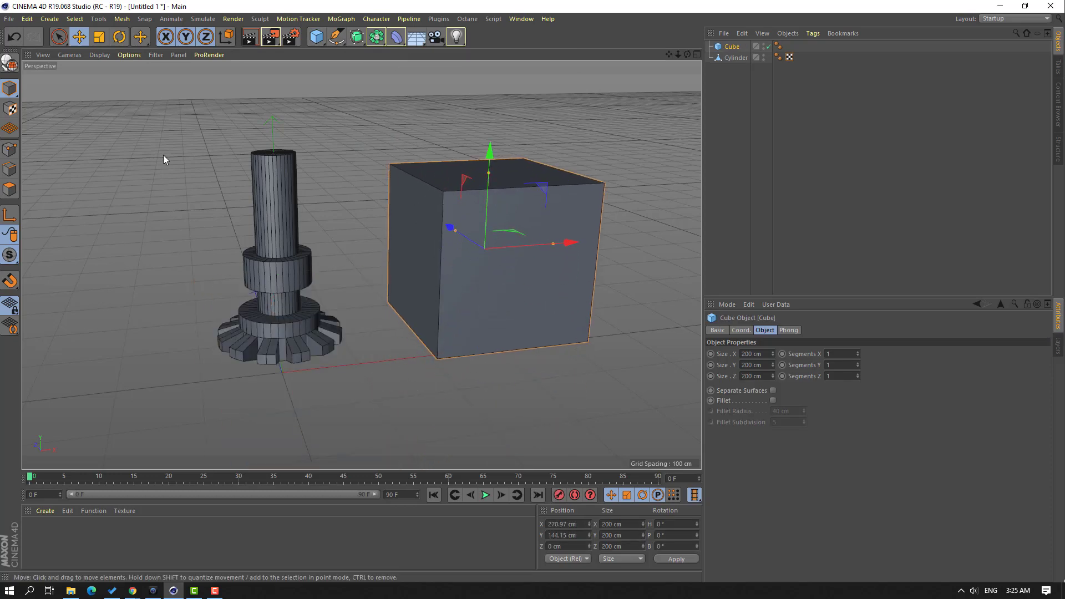
# - Scale the cube uniformly to about 99.2 cm and reposition it at about X 254.7 cm and Y 99.3 cm
pyautogui.press('t')
pyautogui.moveTo(627, 126); pyautogui.dragTo(502, 271)
pyautogui.moveTo(501, 270); pyautogui.dragTo(502, 270)
pyautogui.click(80, 38)
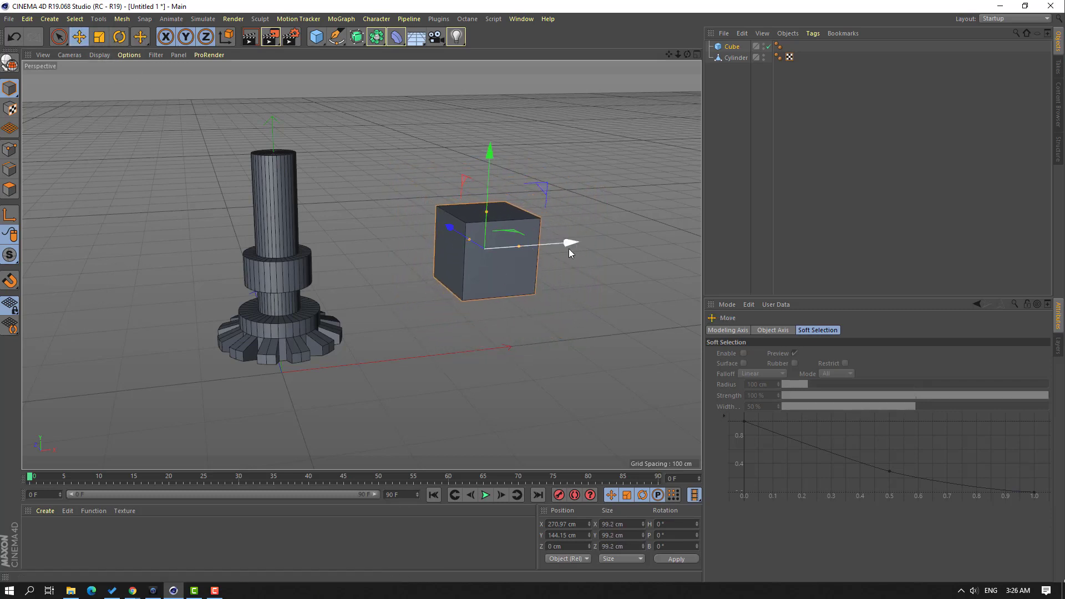
pyautogui.moveTo(569, 246); pyautogui.dragTo(483, 255)
pyautogui.moveTo(397, 205); pyautogui.dragTo(397, 237)
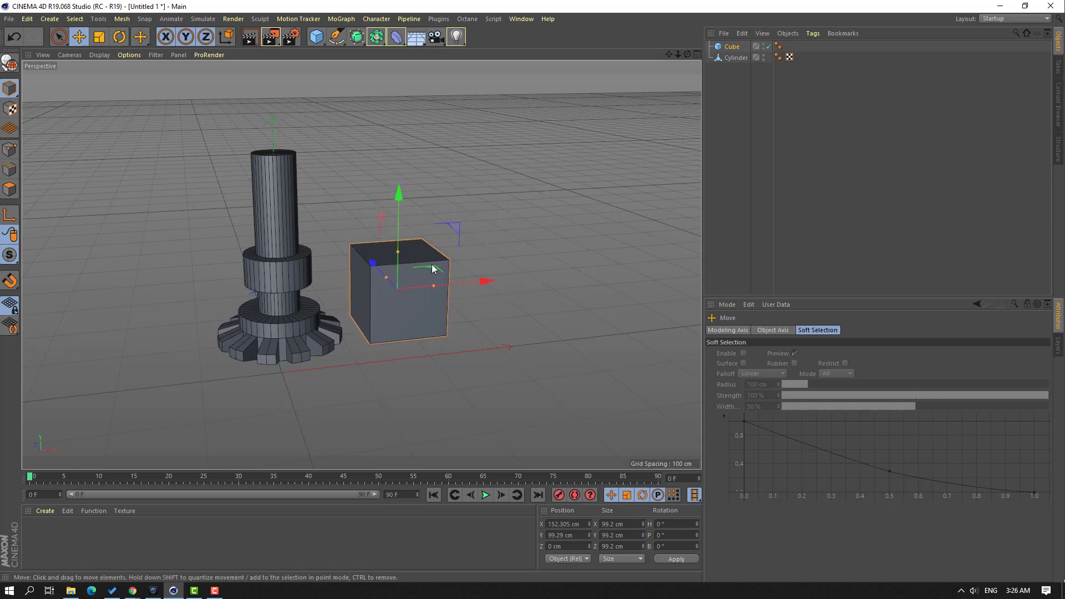
pyautogui.moveTo(467, 286); pyautogui.dragTo(542, 277)
# - Convert the cube to an editable polygon object and switch to polygon mode
pyautogui.scroll(3, 452, 280)
pyautogui.keyDown('alt'); pyautogui.moveTo(560, 332); pyautogui.dragTo(482, 317, button='middle'); pyautogui.keyUp('alt')
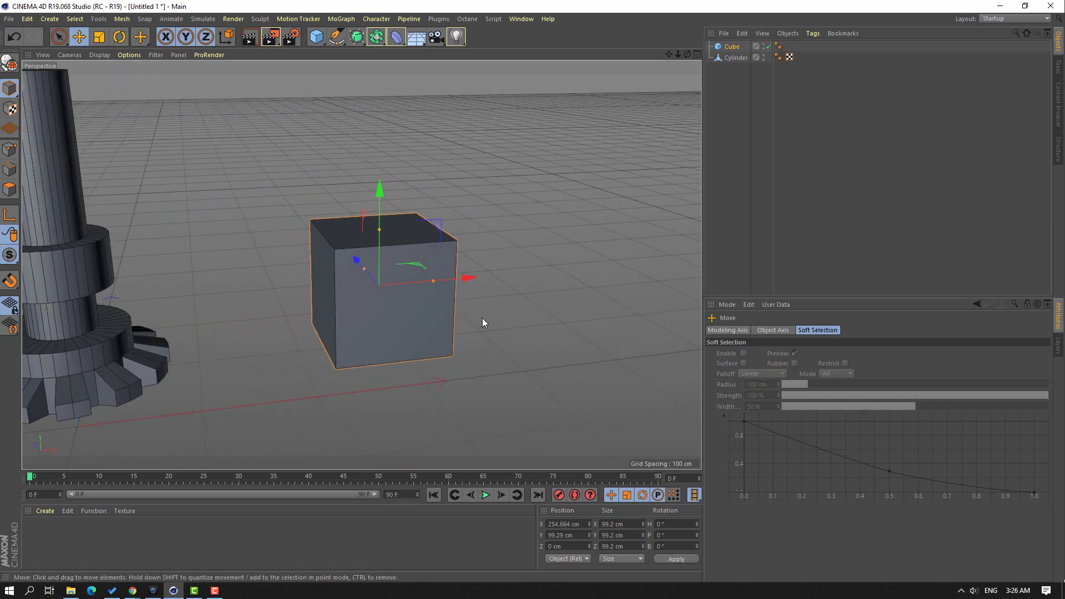
pyautogui.keyDown('alt'); pyautogui.moveTo(481, 317); pyautogui.dragTo(411, 339); pyautogui.keyUp('alt')
pyautogui.keyDown('alt'); pyautogui.moveTo(411, 340); pyautogui.dragTo(427, 324, button='middle'); pyautogui.keyUp('alt')
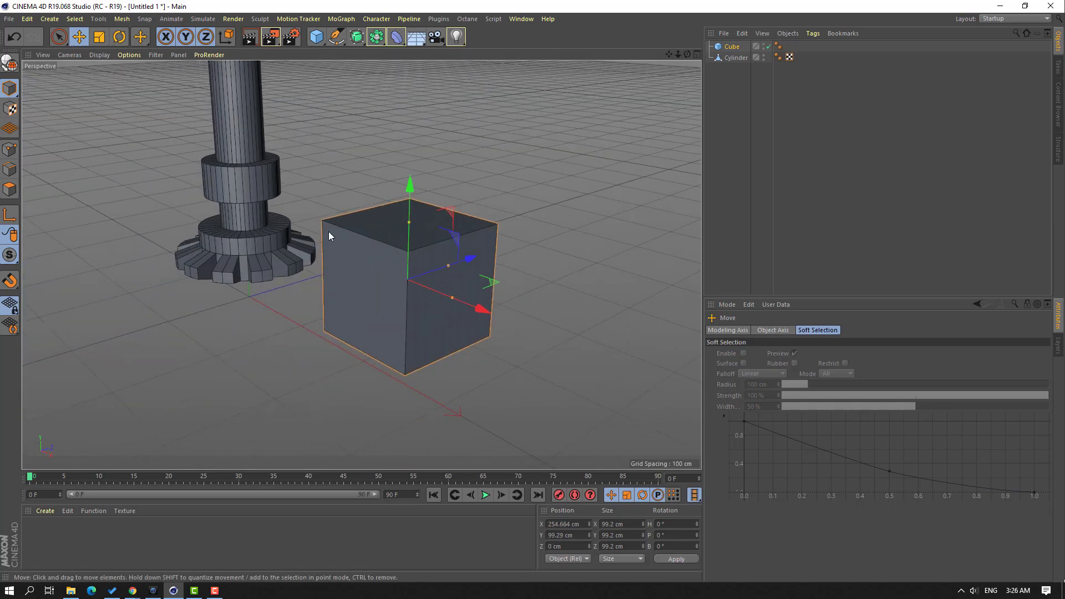
pyautogui.click(7, 62)
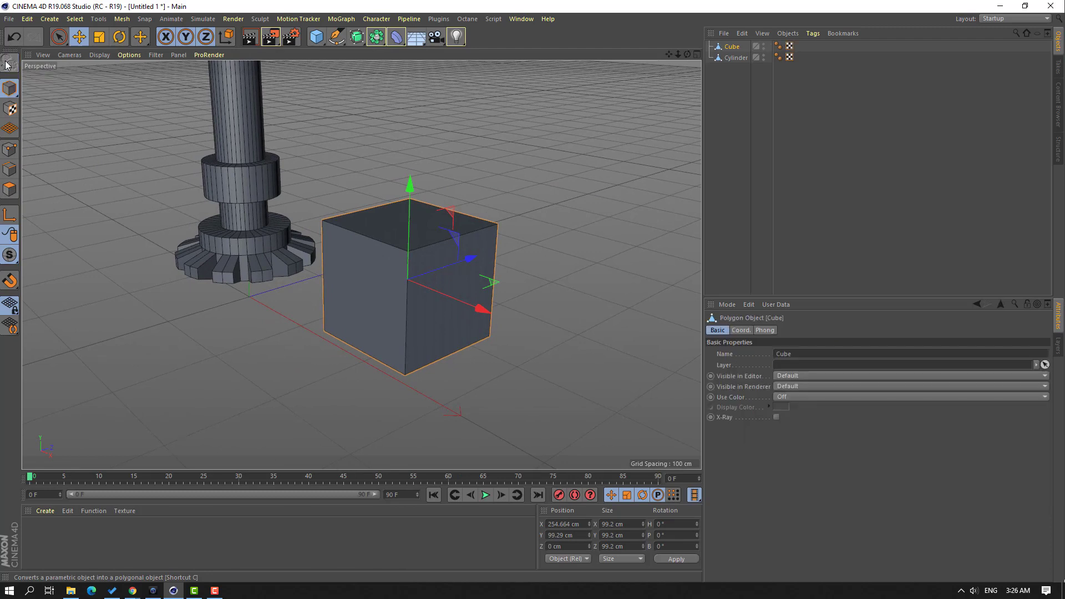
pyautogui.click(8, 193)
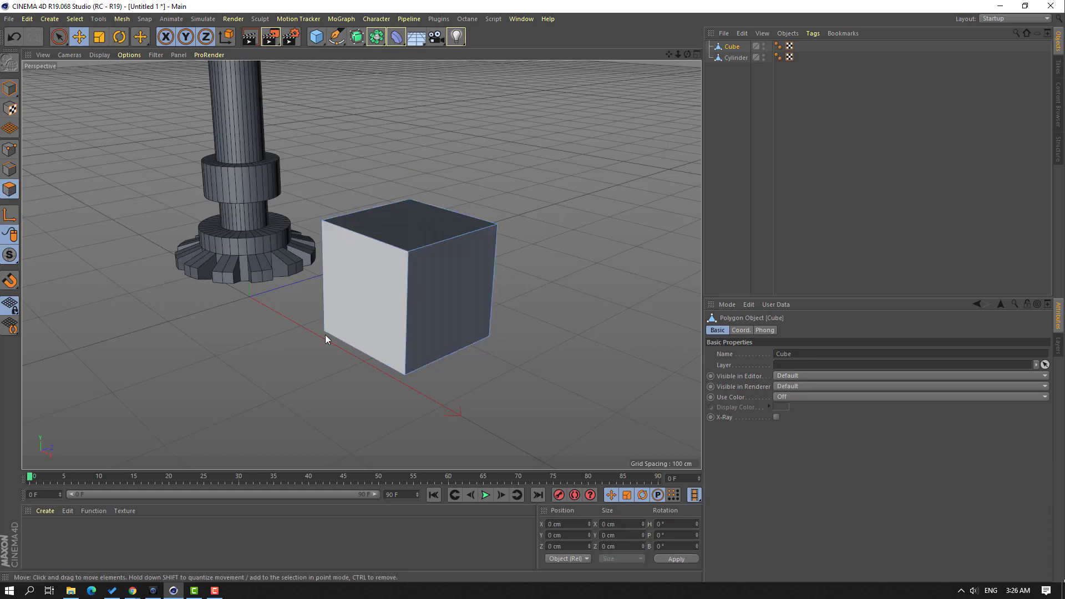
# - Select the cube's four side polygons and inset them with Extrude Inner by 8.8 cm
pyautogui.keyDown('alt'); pyautogui.moveTo(226, 344); pyautogui.dragTo(212, 345); pyautogui.keyUp('alt')
pyautogui.click(382, 234)
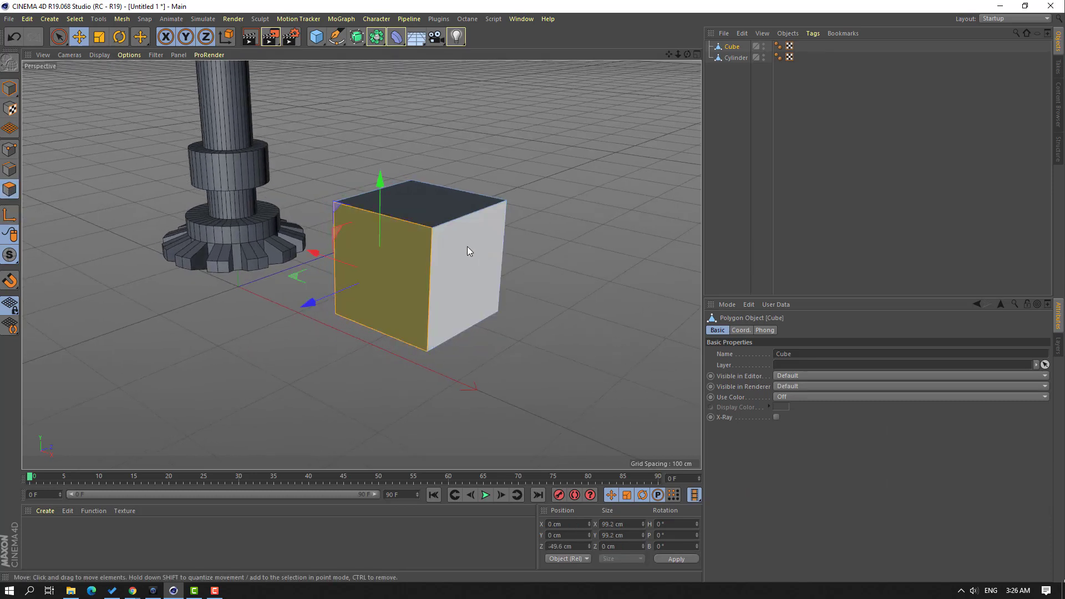
pyautogui.keyDown('alt'); pyautogui.moveTo(556, 288); pyautogui.dragTo(498, 308); pyautogui.keyUp('alt')
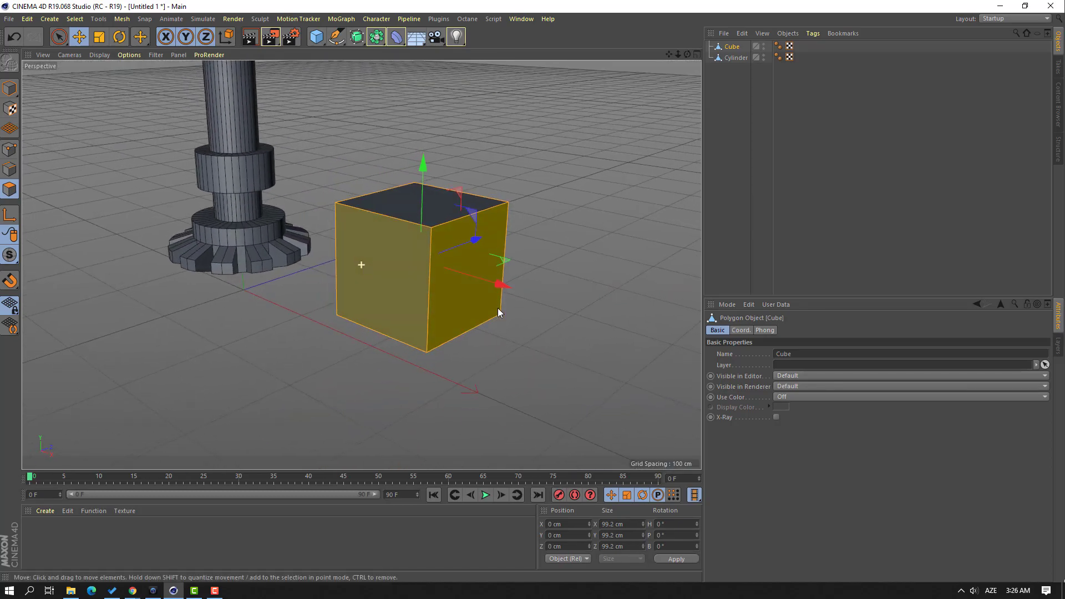
pyautogui.rightClick(107, 226)
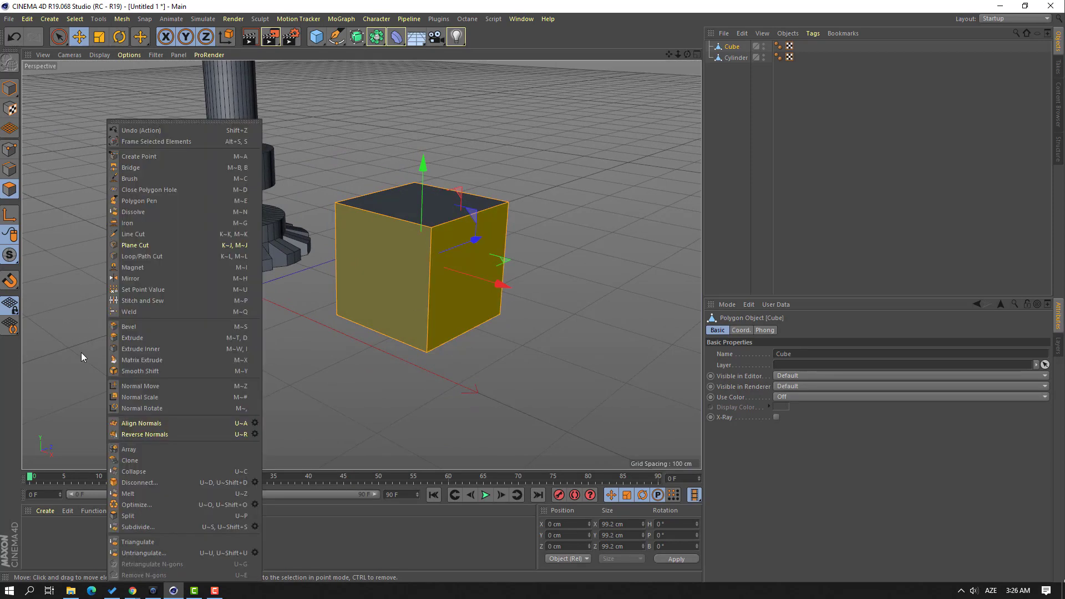
pyautogui.click(155, 348)
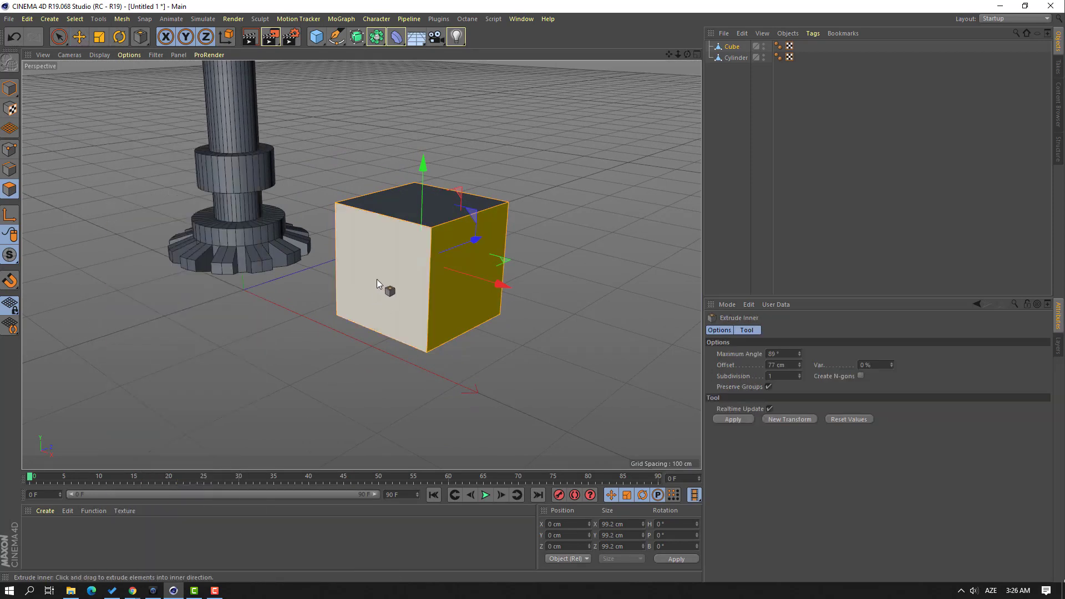
pyautogui.moveTo(395, 240)
pyautogui.mouseDown()
pyautogui.moveTo(409, 252)
pyautogui.moveTo(387, 239)
pyautogui.mouseUp()
# - Extrude the four inset side polygons outward by 58 cm to form a cross shape
pyautogui.rightClick(118, 261)
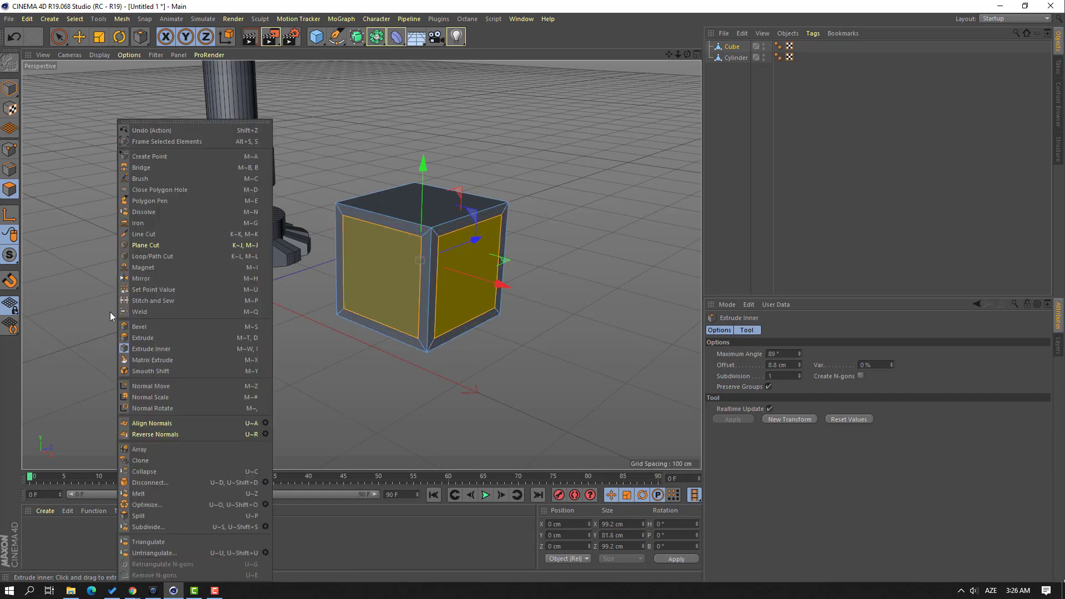
pyautogui.click(148, 339)
pyautogui.moveTo(466, 274); pyautogui.dragTo(535, 274)
pyautogui.moveTo(167, 257); pyautogui.dragTo(212, 266)
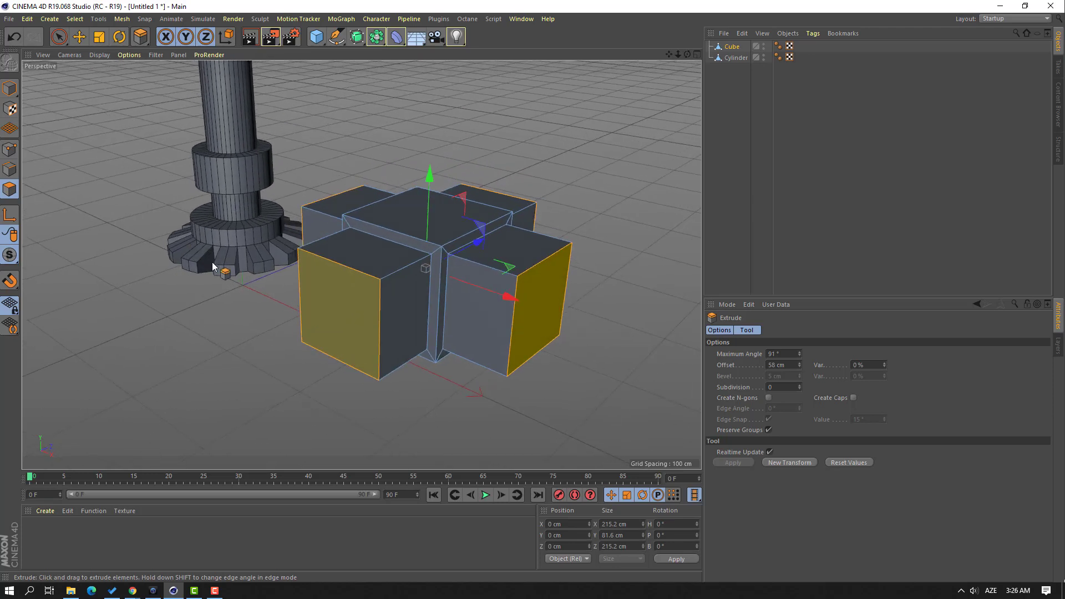
# - Widen the four arm end faces outward with Extrude Inner at an offset of about -15.3 cm
pyautogui.rightClick(100, 218)
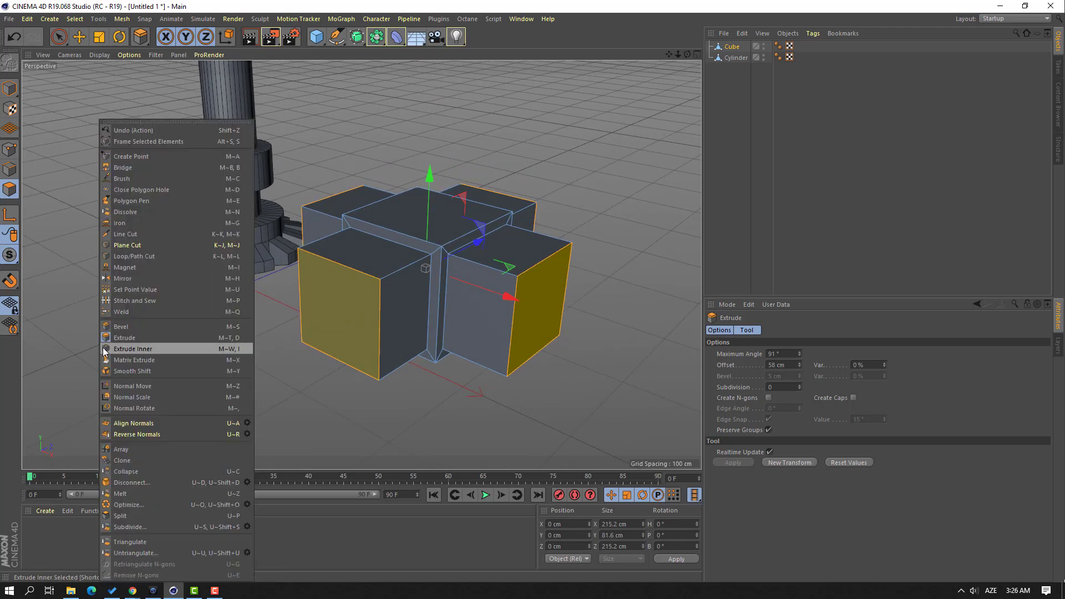
pyautogui.click(141, 349)
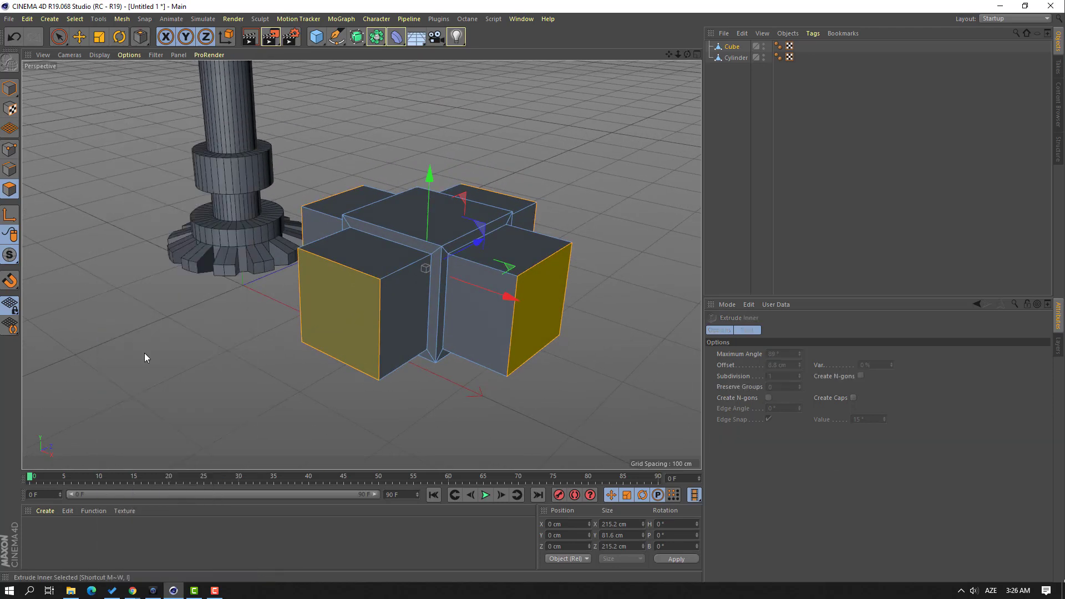
pyautogui.moveTo(355, 329); pyautogui.dragTo(231, 371)
# - Extrude the full widened end faces of all four arms outward by about 96.4 cm
pyautogui.rightClick(137, 269)
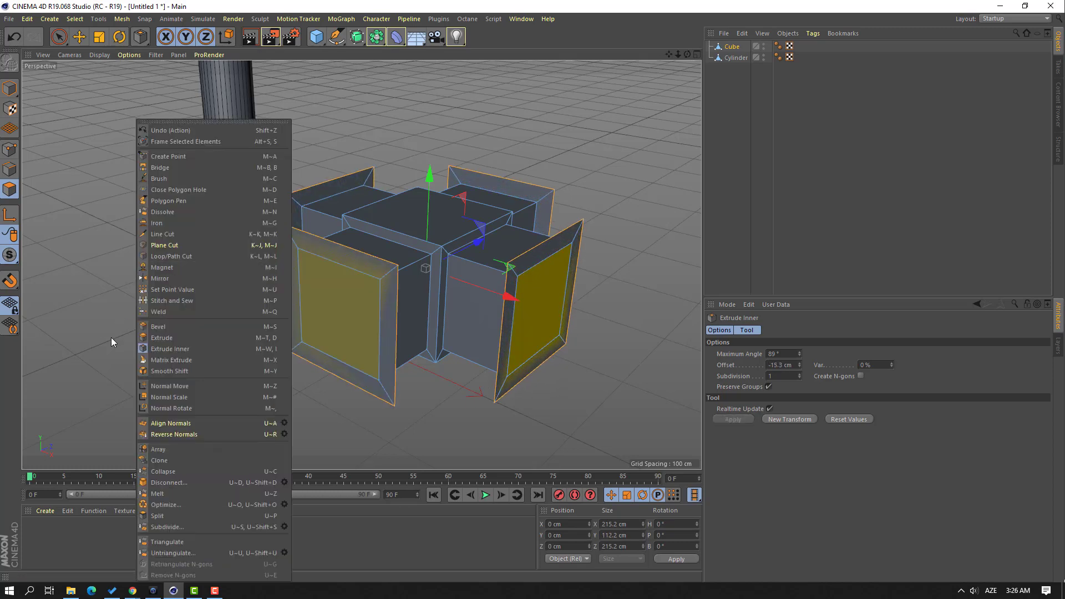
pyautogui.click(159, 337)
pyautogui.keyDown('alt'); pyautogui.moveTo(433, 345); pyautogui.dragTo(366, 360); pyautogui.keyUp('alt')
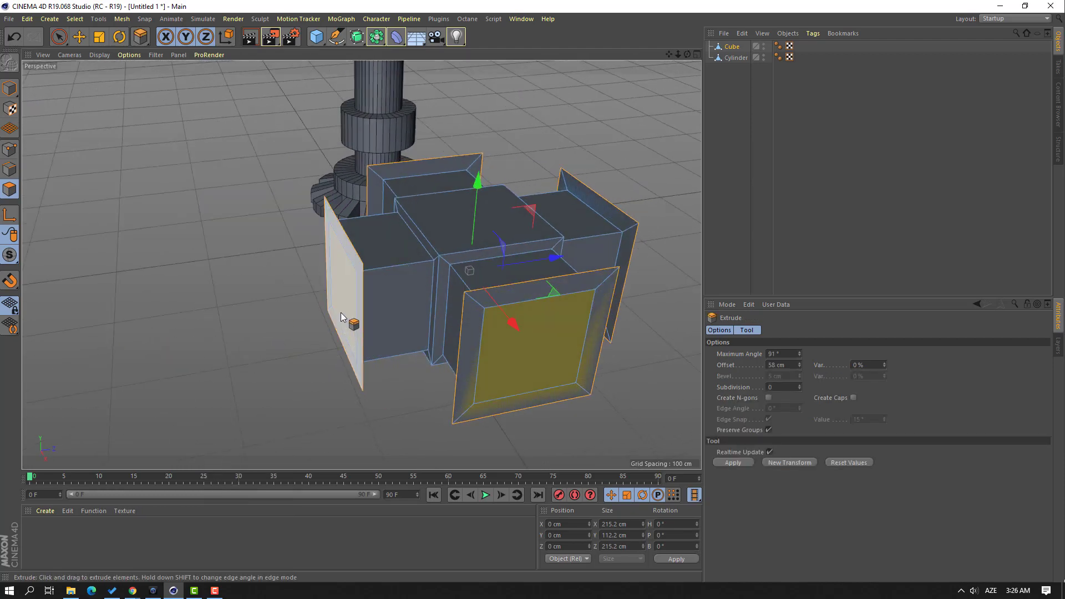
pyautogui.moveTo(340, 312); pyautogui.dragTo(582, 311)
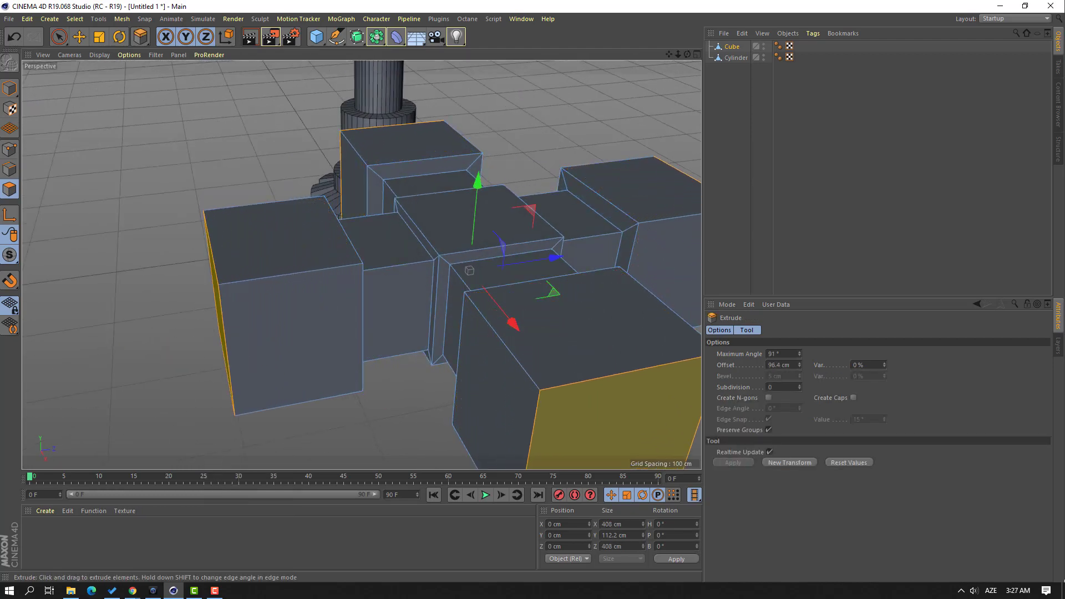
pyautogui.scroll(-2, 333, 255)
pyautogui.keyDown('alt'); pyautogui.moveTo(326, 264); pyautogui.dragTo(260, 279); pyautogui.keyUp('alt')
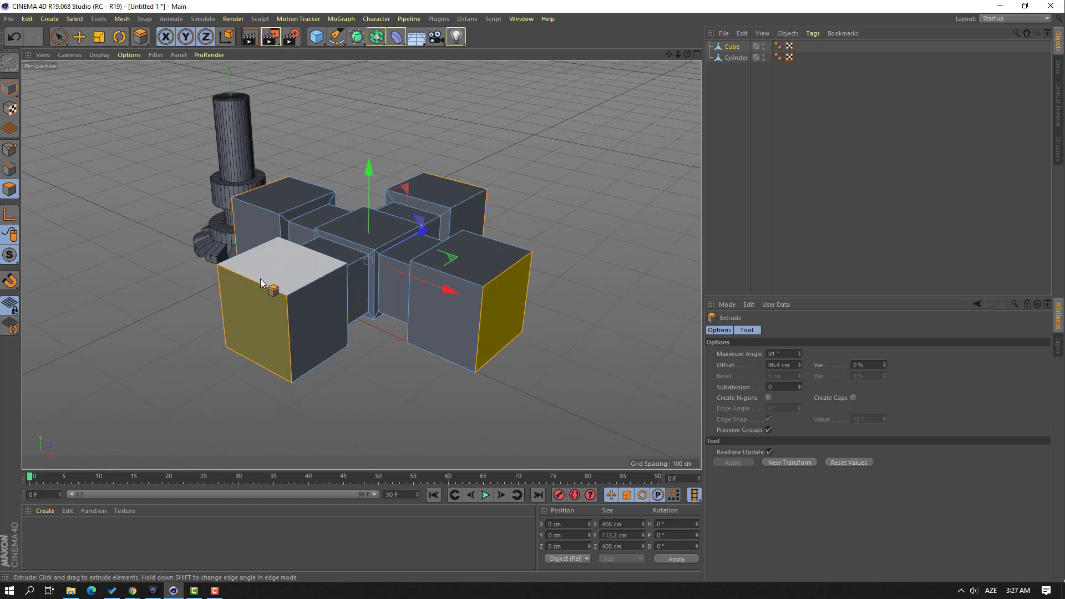
# - Scale the selected arm end faces to about 50.8 cm along Y and about 652.5 cm along X
pyautogui.click(100, 38)
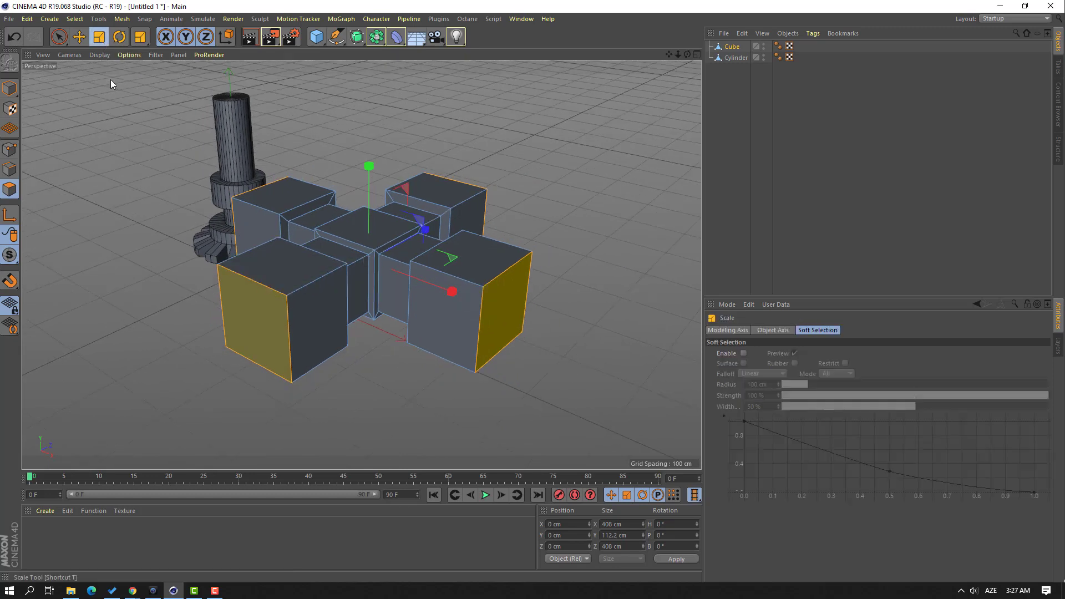
pyautogui.moveTo(368, 166); pyautogui.dragTo(398, 245)
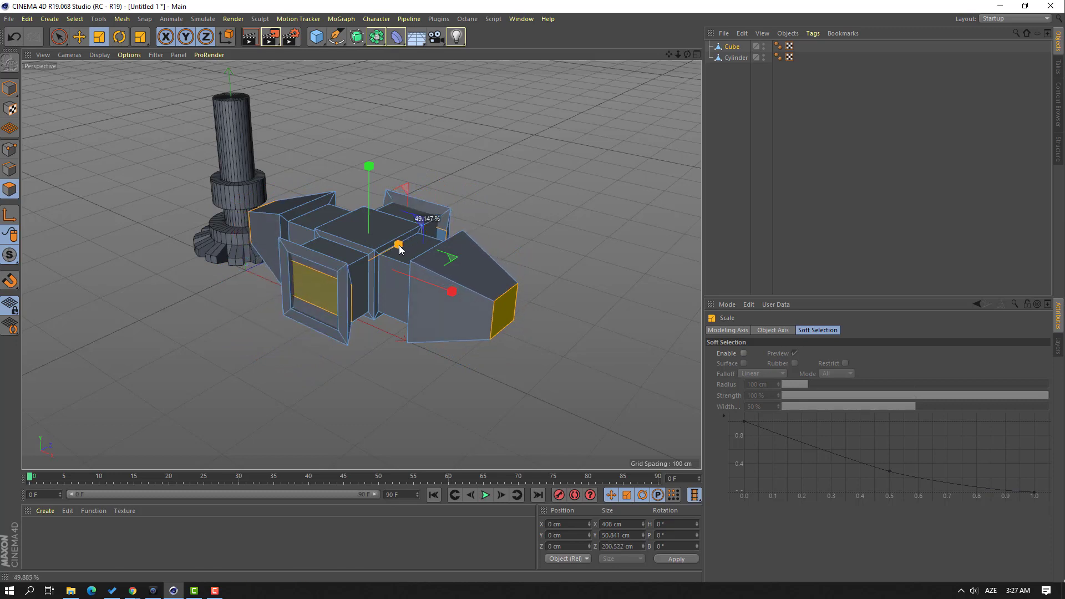
pyautogui.hotkey('ctrl', 'z')
pyautogui.moveTo(452, 292); pyautogui.dragTo(519, 296)
# - Return to model mode and move the cross-shaped part away from the gear part to about X 642.4 cm
pyautogui.click(81, 42)
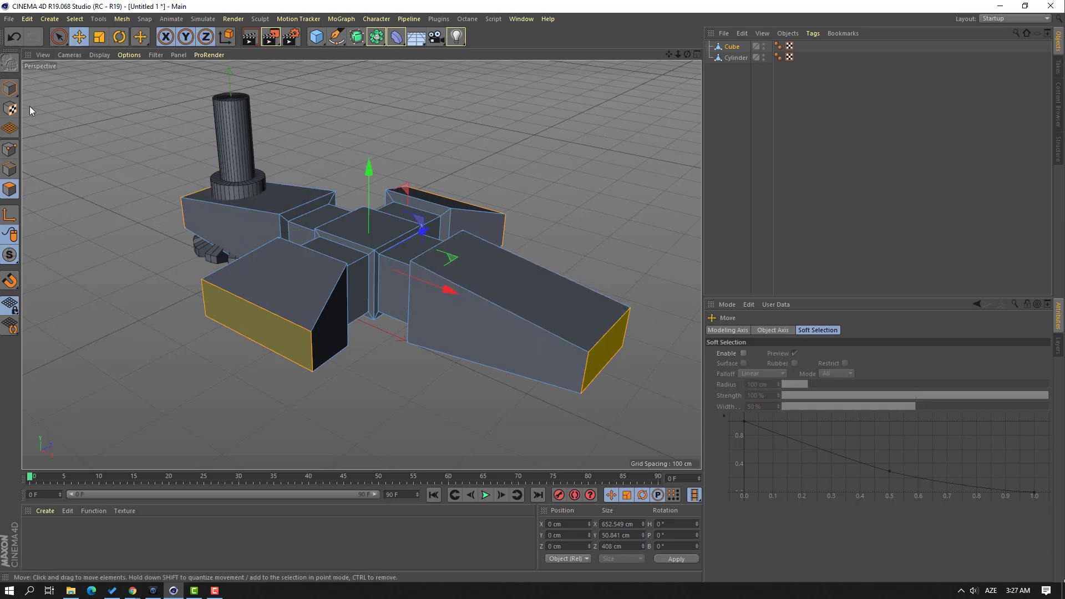
pyautogui.click(10, 89)
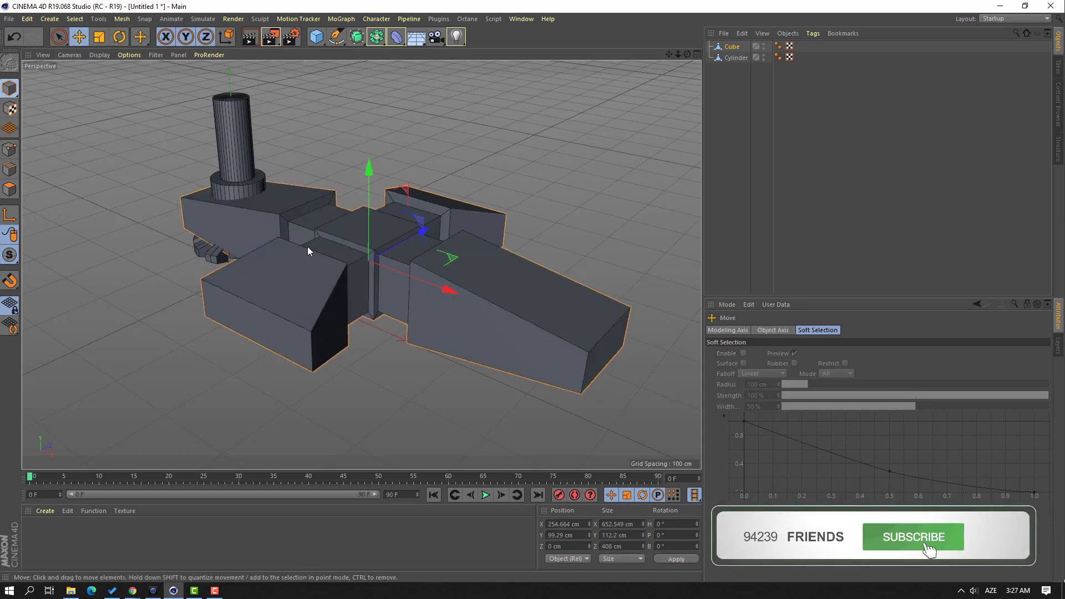
pyautogui.keyDown('alt'); pyautogui.moveTo(308, 246); pyautogui.dragTo(555, 304); pyautogui.keyUp('alt')
pyautogui.keyDown('alt'); pyautogui.moveTo(368, 317); pyautogui.dragTo(314, 280, button='middle'); pyautogui.keyUp('alt')
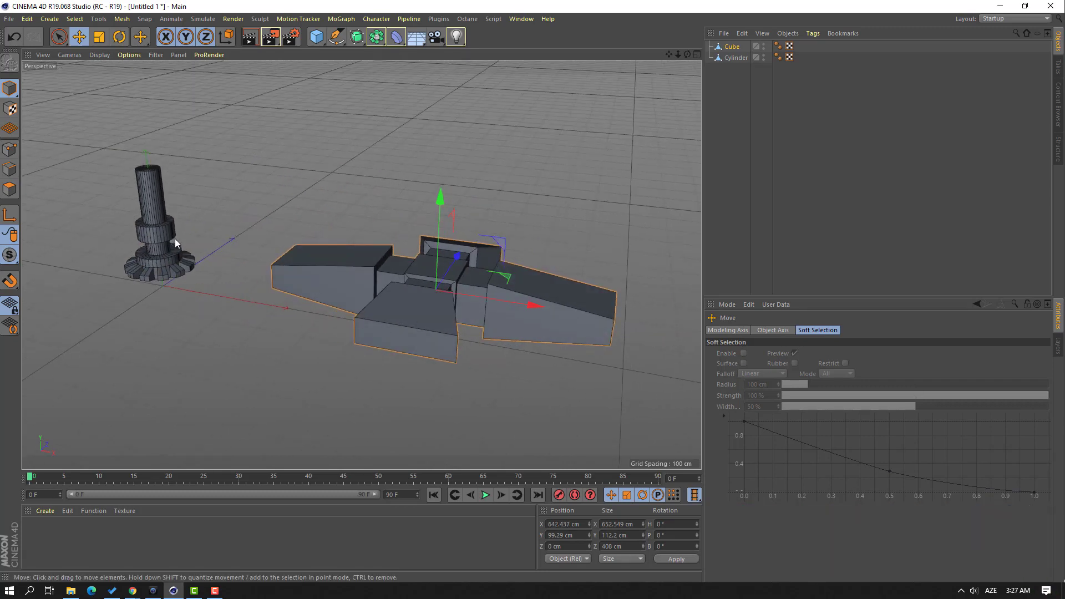
# - Duplicate the cross-shaped part upward to about Y 216.5 cm and activate the Rotate tool for the copy
pyautogui.moveTo(513, 310)
pyautogui.keyDown('alt'); pyautogui.mouseDown()
pyautogui.moveTo(381, 297)
pyautogui.moveTo(524, 271)
pyautogui.moveTo(455, 315)
pyautogui.moveTo(516, 315)
pyautogui.moveTo(497, 319)
pyautogui.mouseUp(); pyautogui.keyUp('alt')
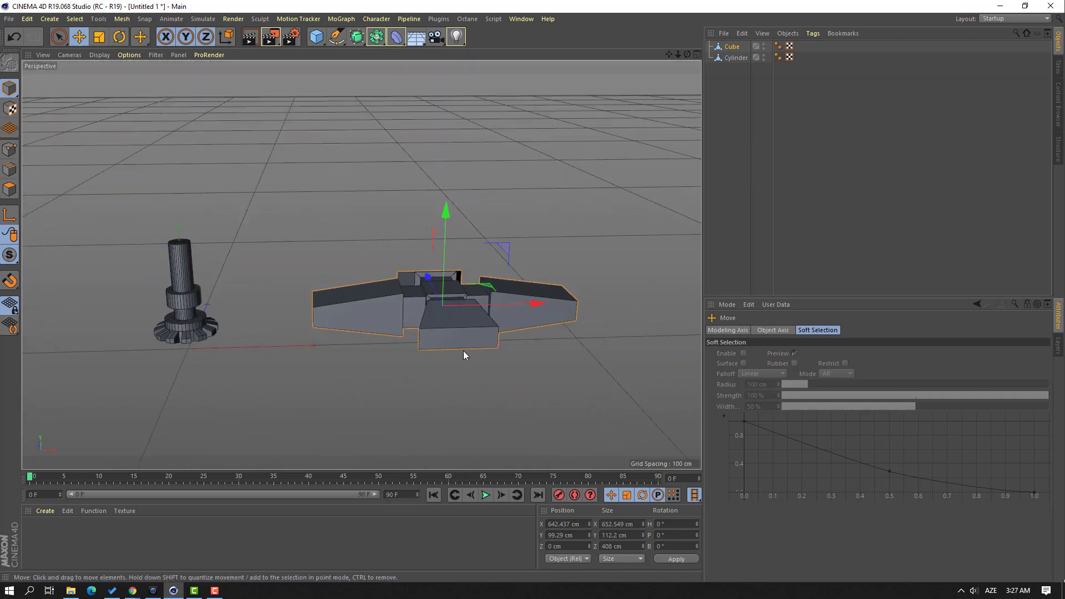
pyautogui.moveTo(464, 350)
pyautogui.keyDown('alt'); pyautogui.mouseDown()
pyautogui.moveTo(435, 335)
pyautogui.moveTo(460, 355)
pyautogui.mouseUp(); pyautogui.keyUp('alt')
pyautogui.scroll(2, 474, 248)
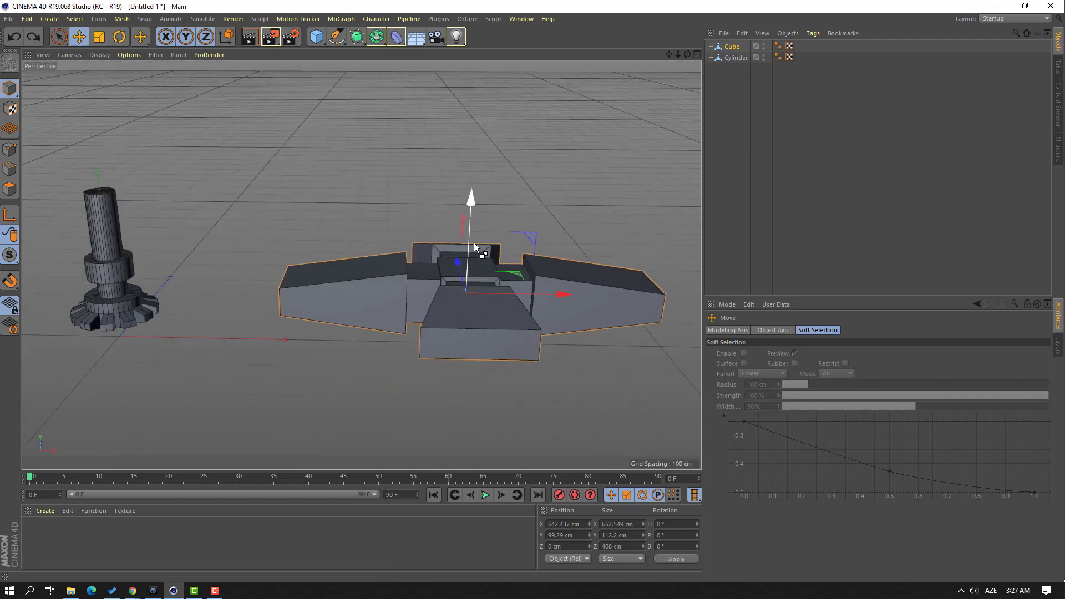
pyautogui.keyDown('ctrl'); pyautogui.moveTo(469, 245); pyautogui.dragTo(487, 183); pyautogui.keyUp('ctrl')
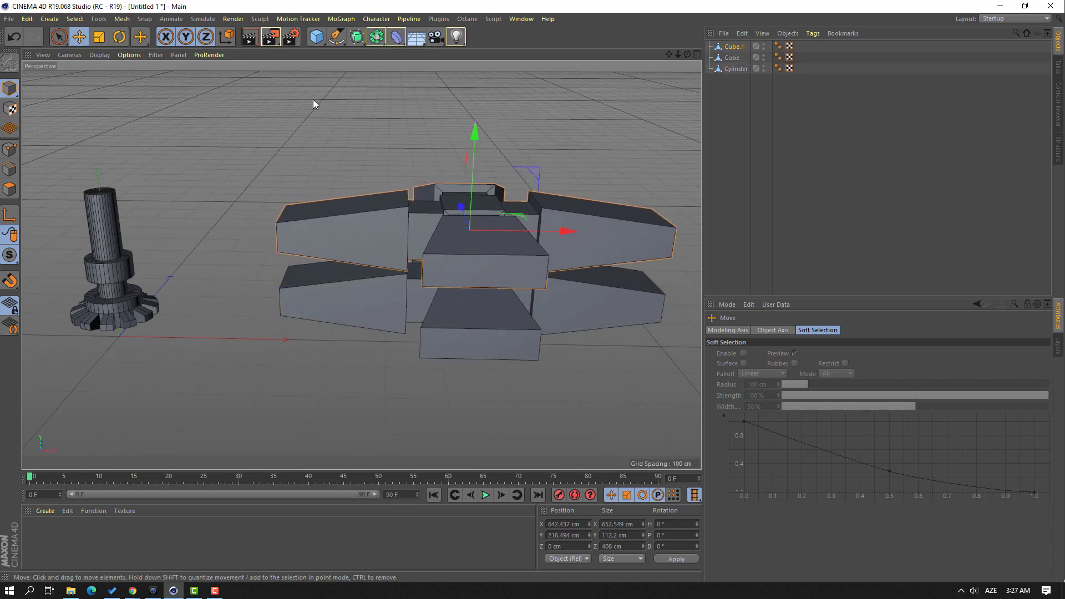
pyautogui.click(120, 37)
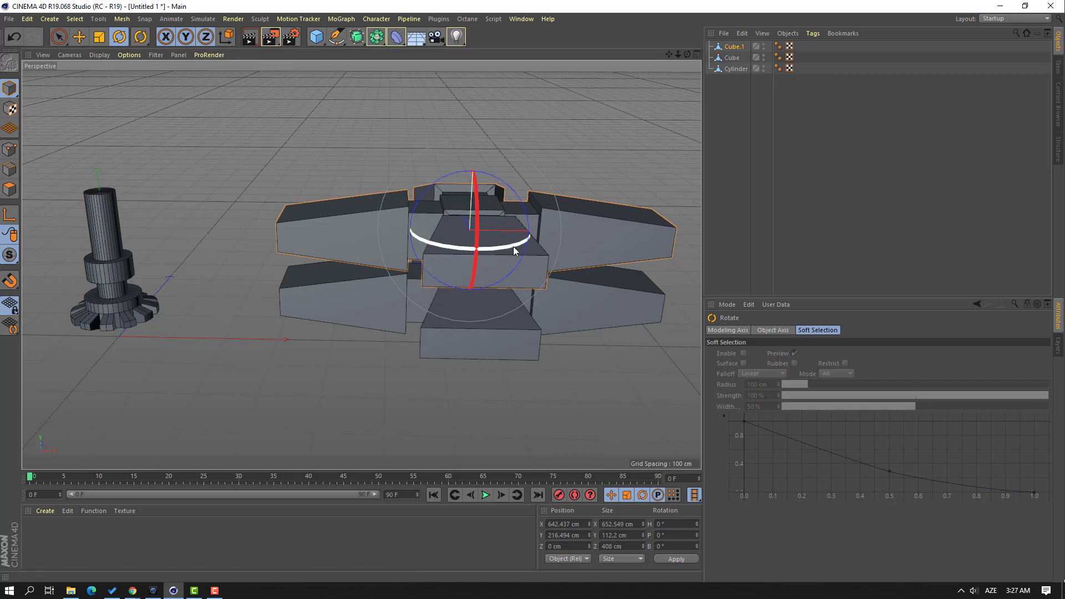